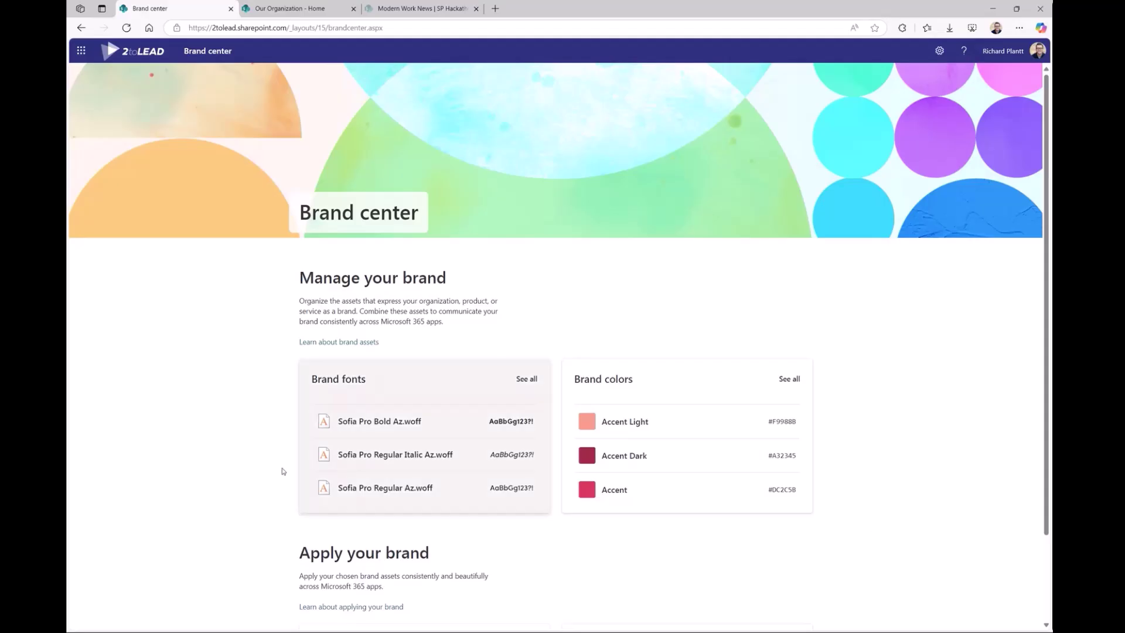
Review the full brand colors list, then open the SharePoint branding page showing font packages and themes
left_click(655, 373)
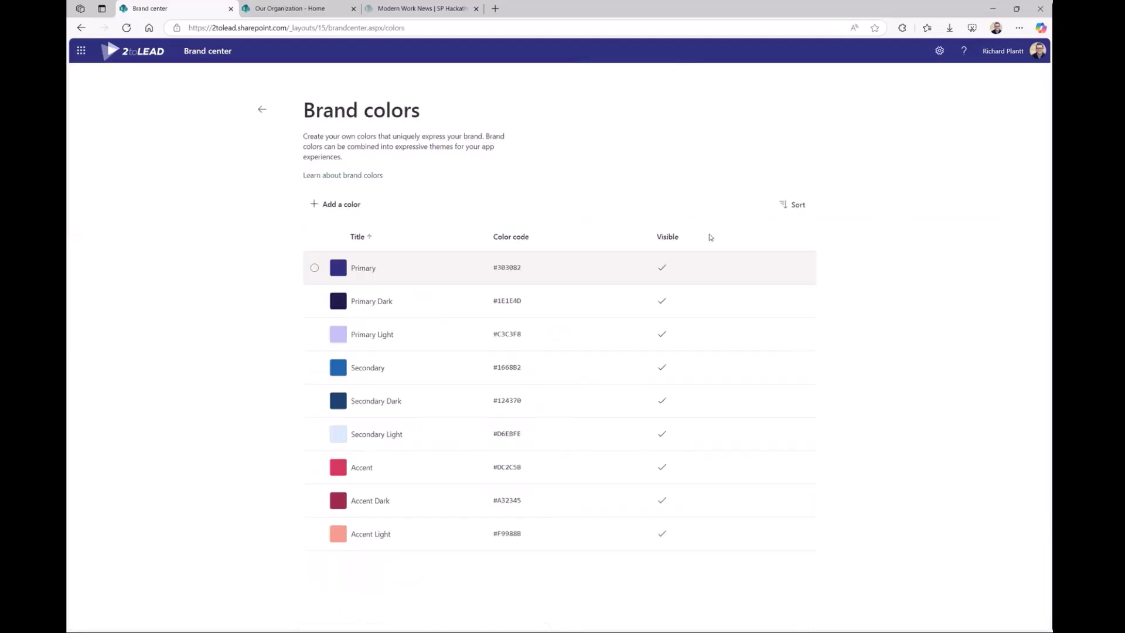
left_click(266, 116)
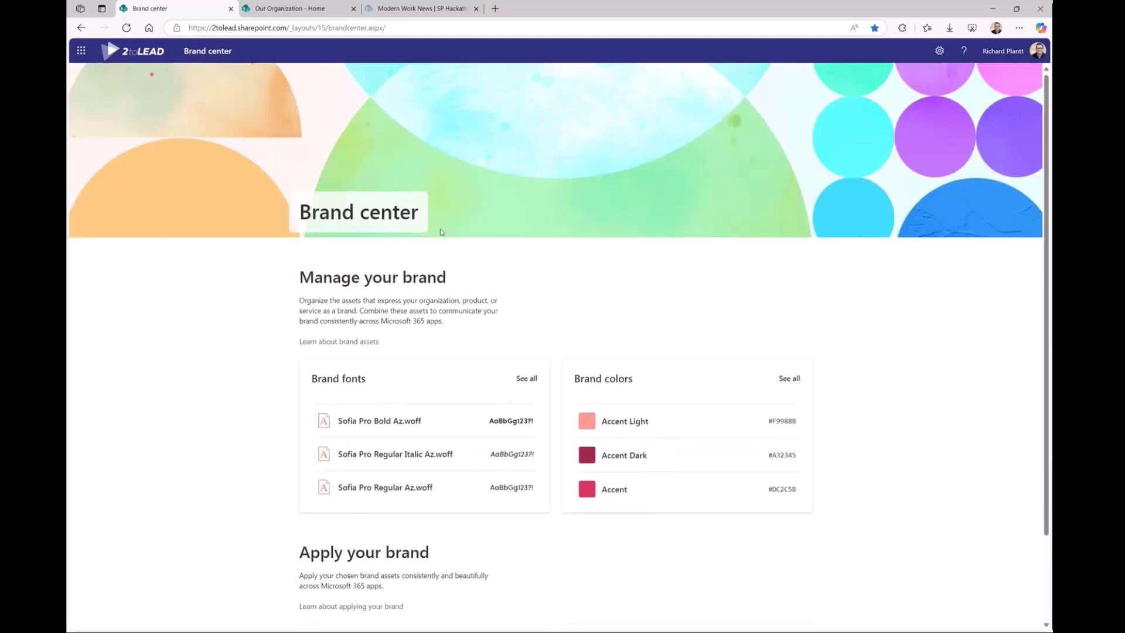
scroll(433, 231, "down", 2)
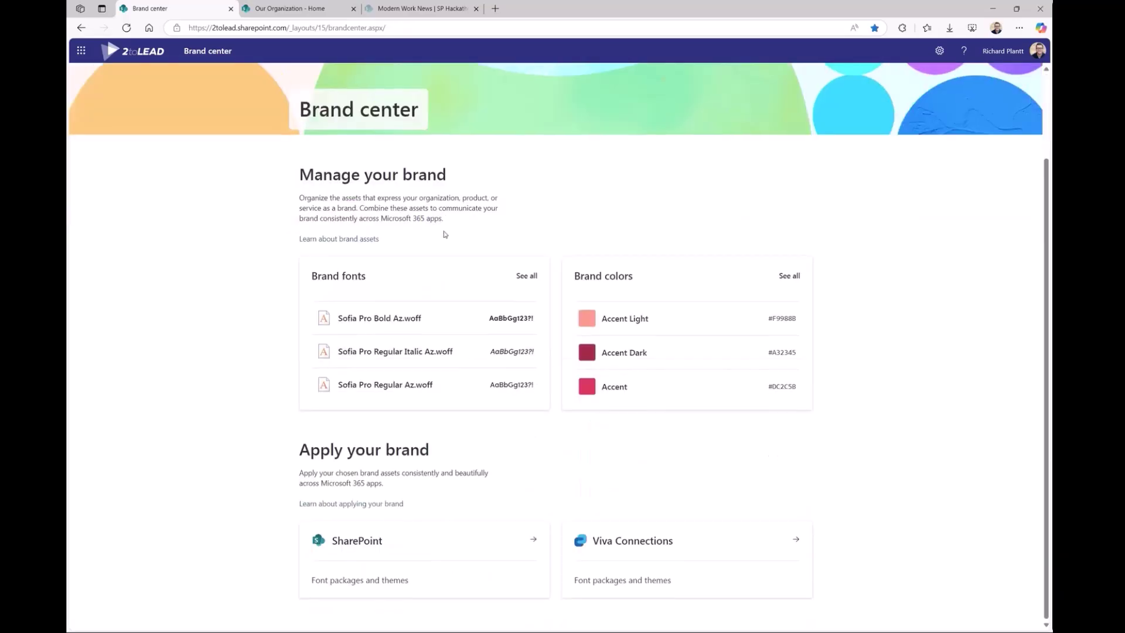
left_click(383, 547)
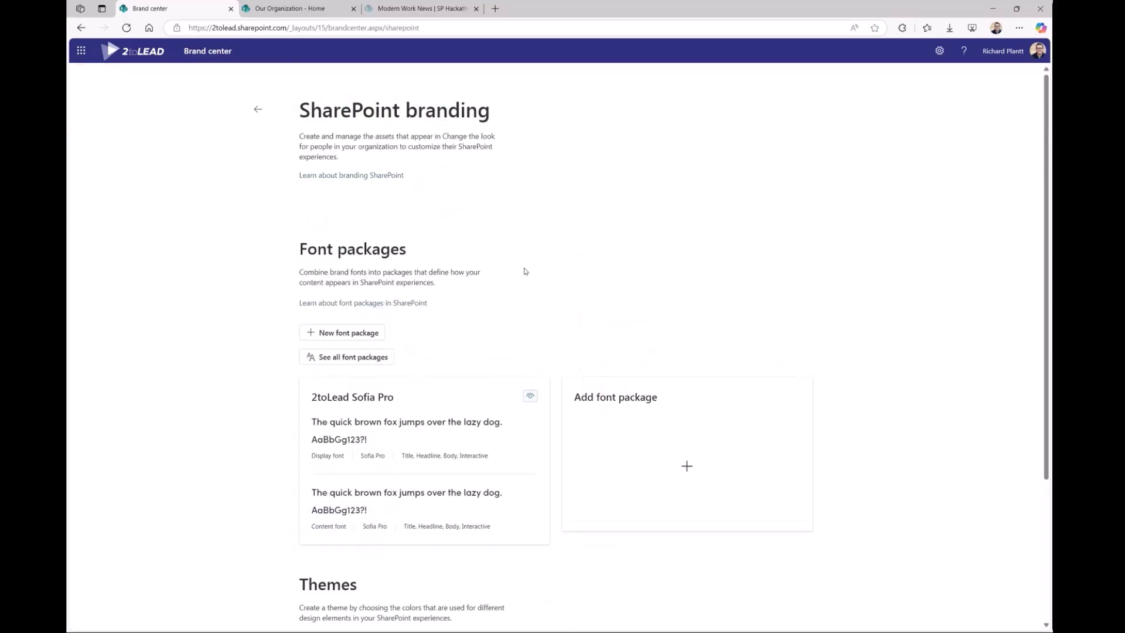
scroll(536, 261, "down", 3)
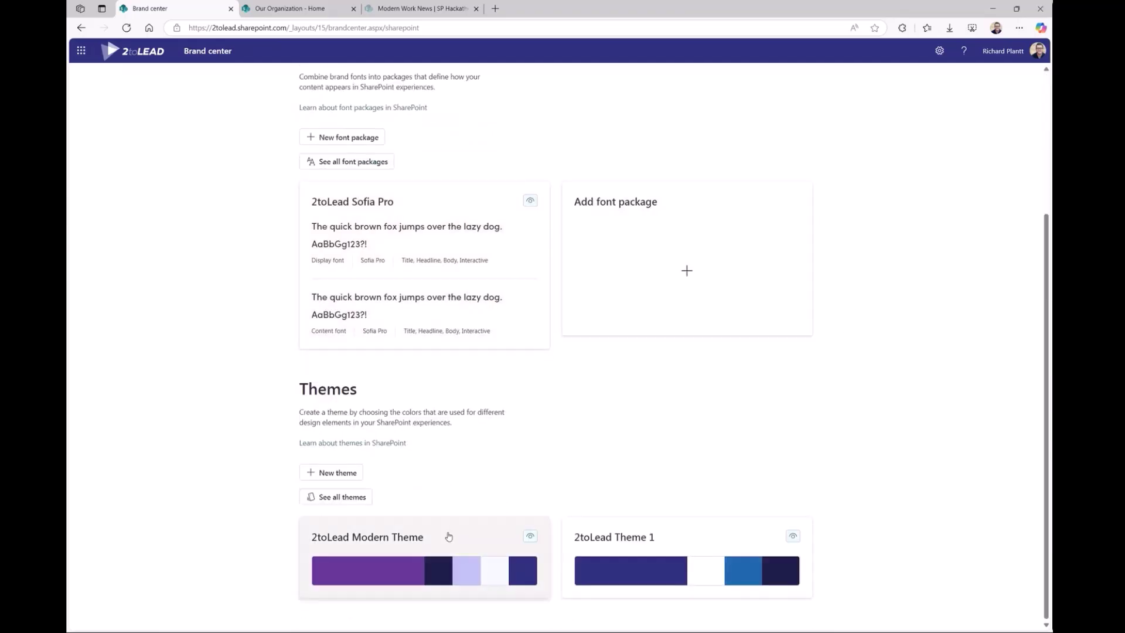
Open the 2toLead Modern Theme to review its colors, then return to the Our Organization home page
left_click(448, 536)
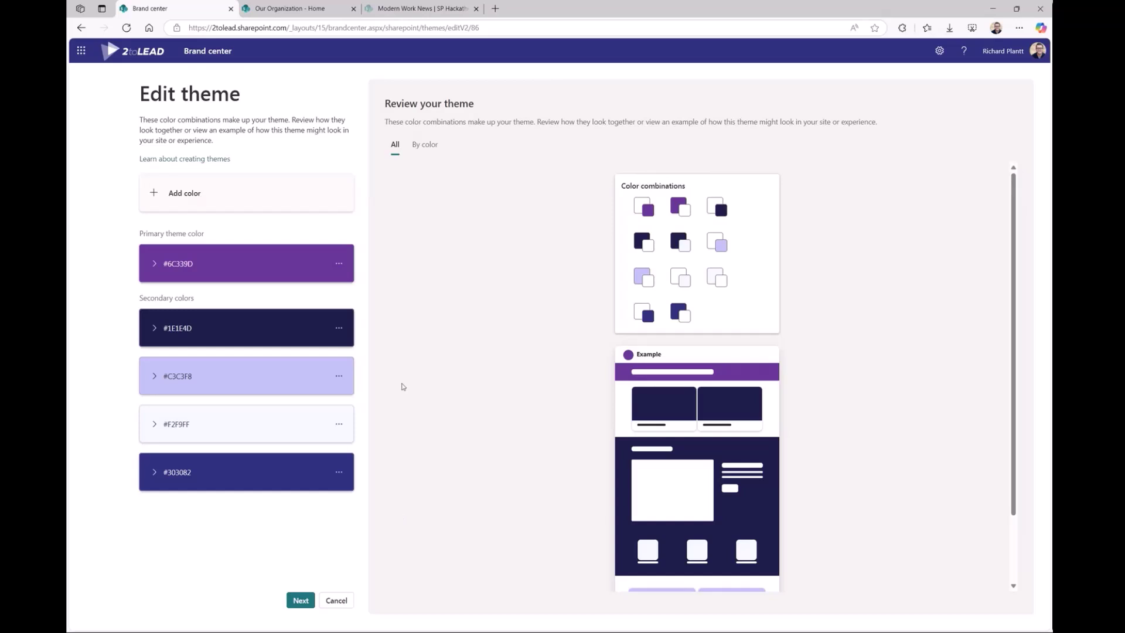
left_click(302, 13)
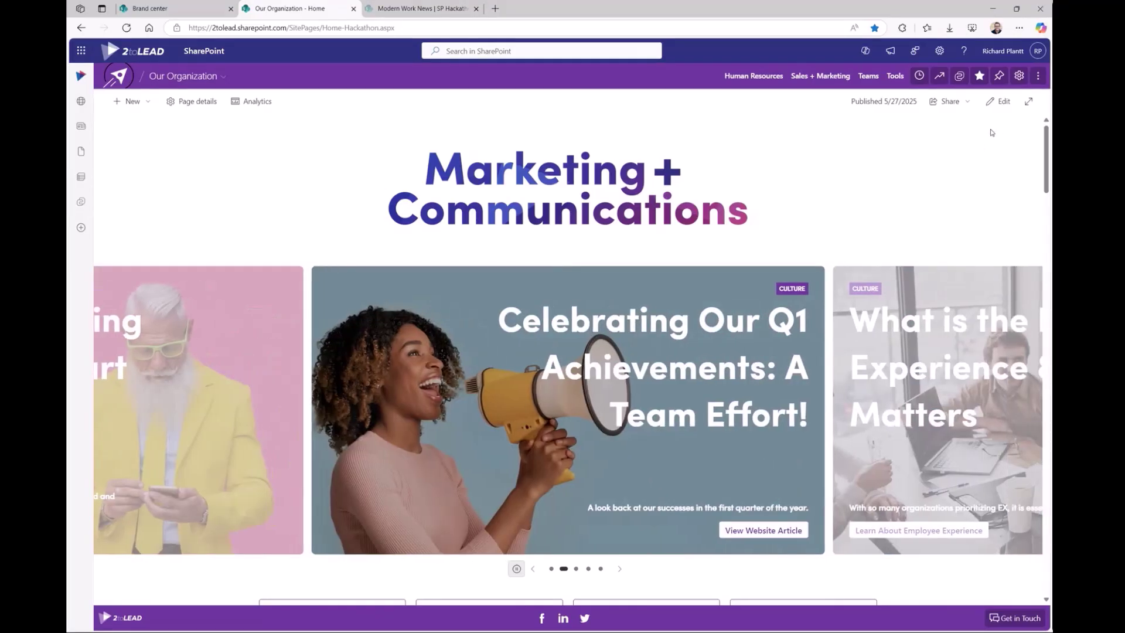
scroll(990, 132, "down", 2)
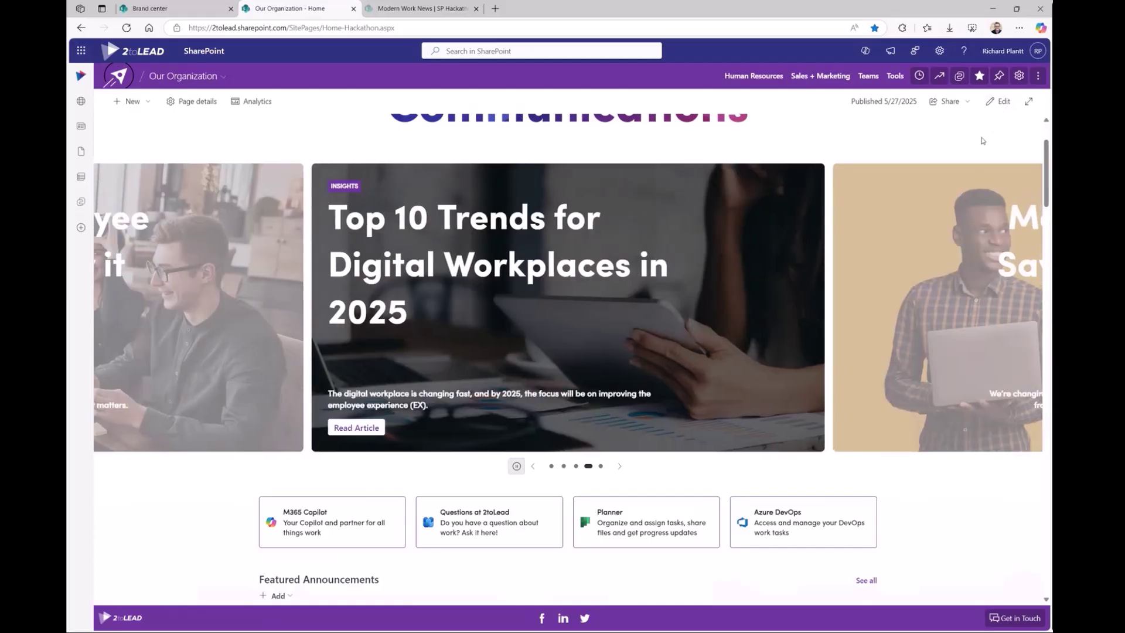
scroll(983, 141, "down", 3)
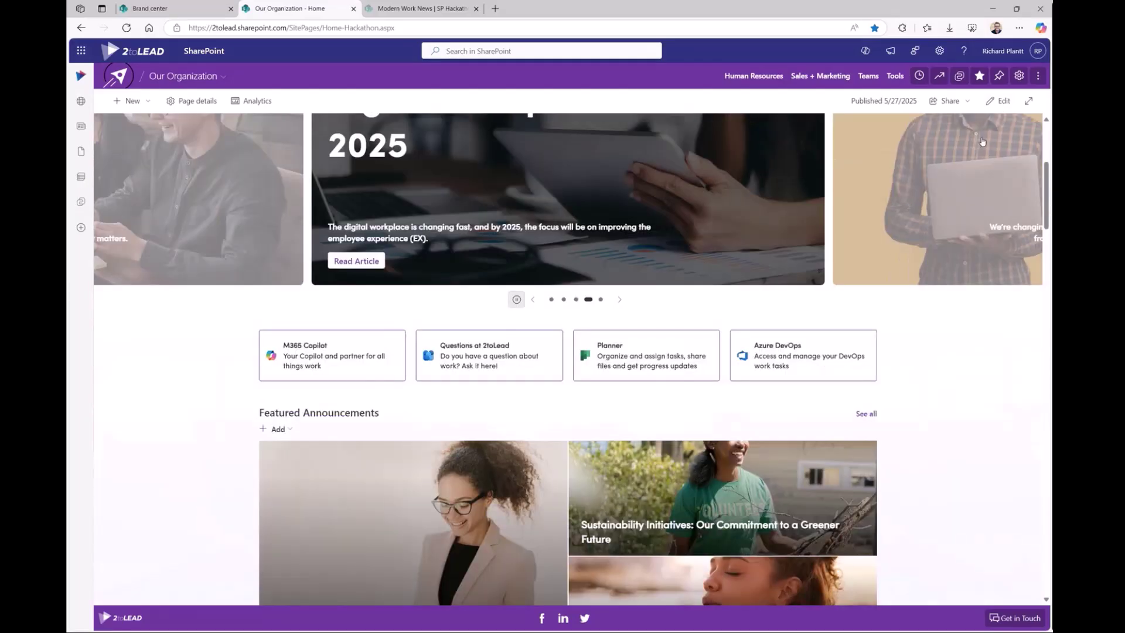
scroll(982, 141, "down", 4)
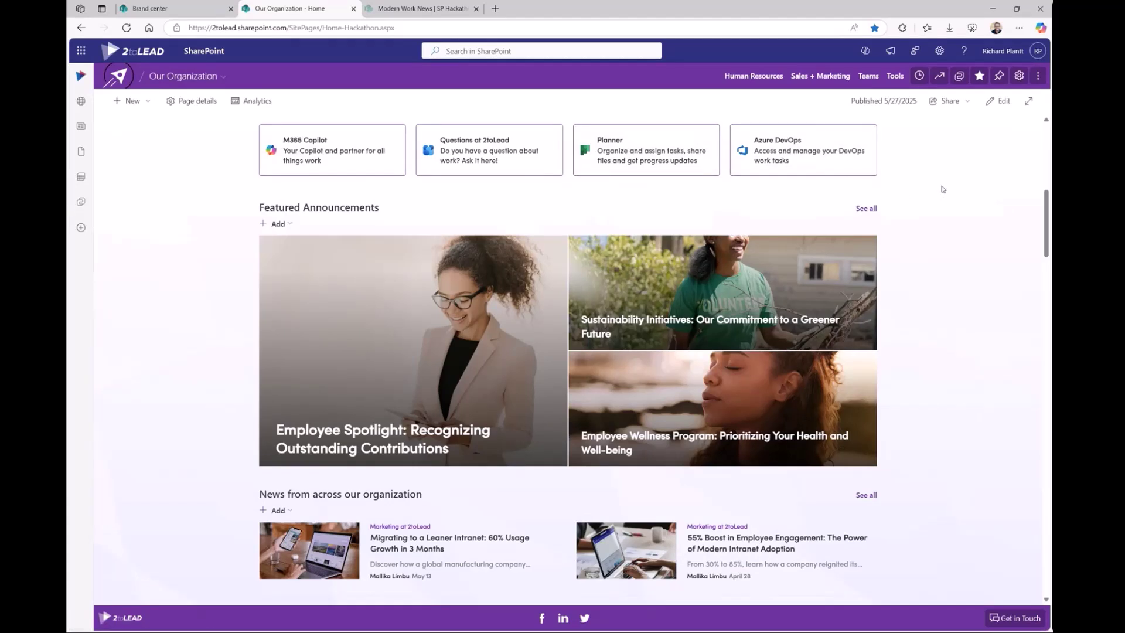
scroll(939, 192, "down", 2)
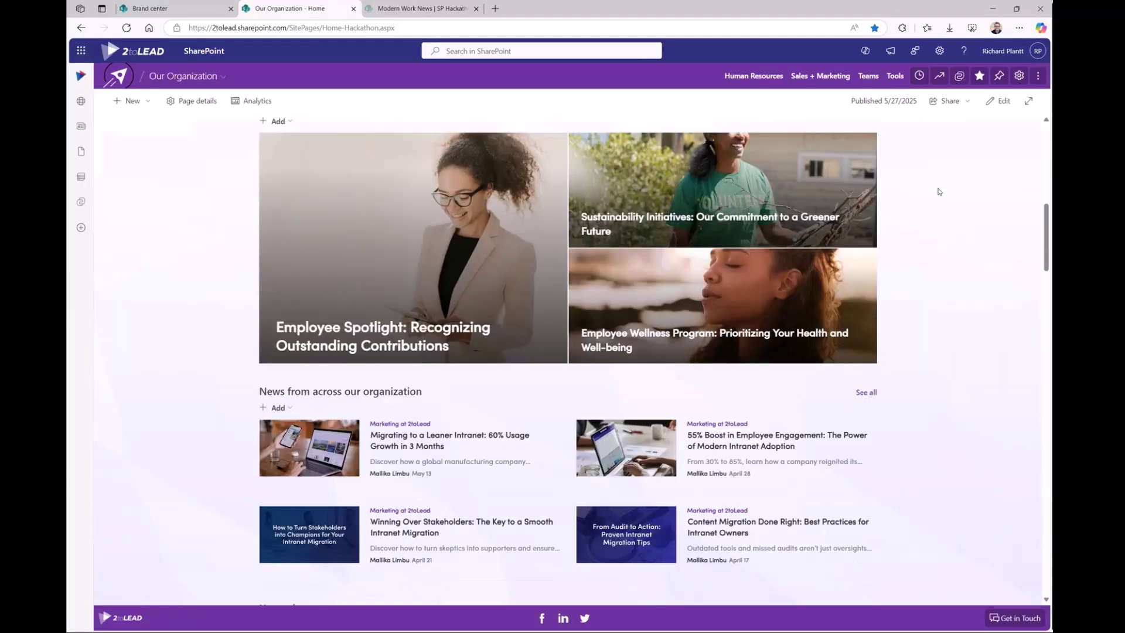
left_click_drag(1046, 221, 1047, 240)
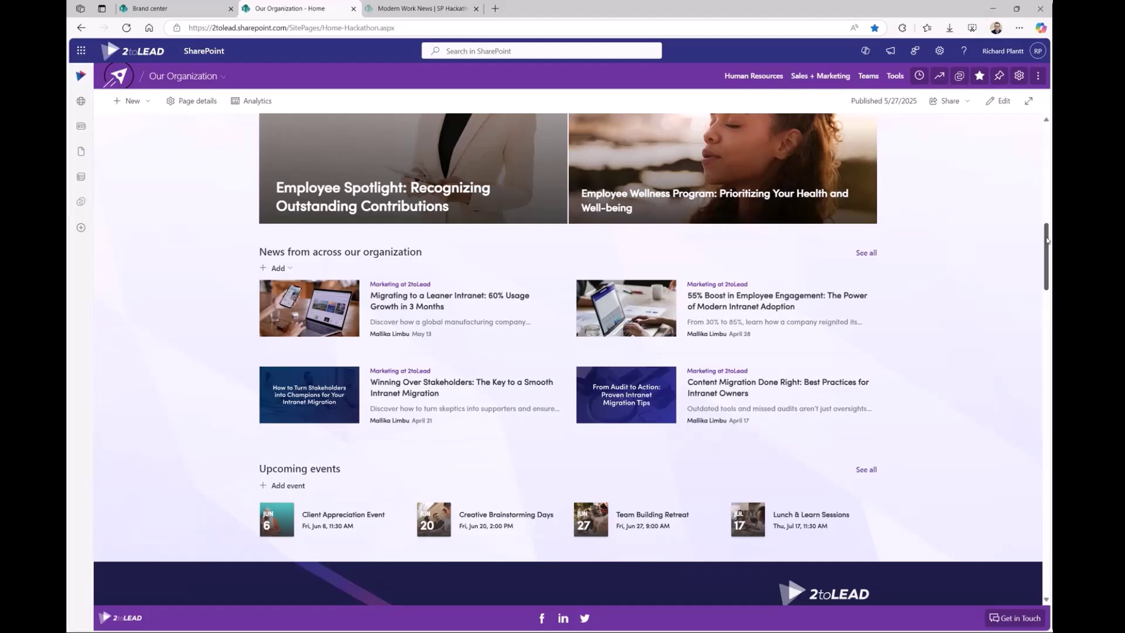
Put the Our Organization home page into edit mode and scroll to the Upcoming events and Resources sections
left_click(1002, 105)
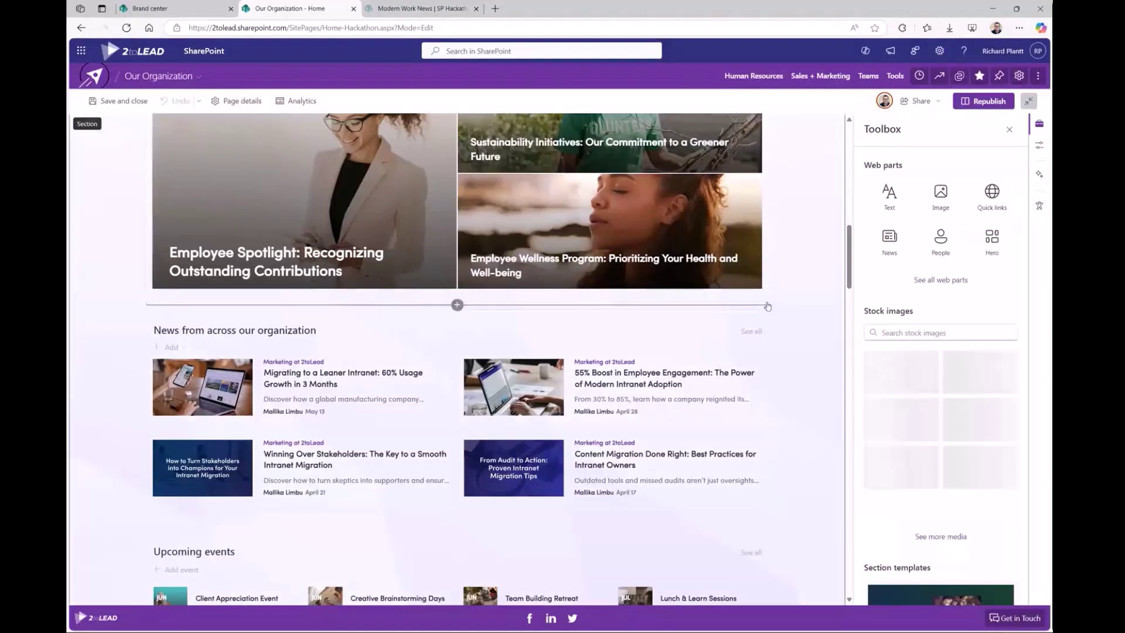
scroll(794, 272, "down", 5)
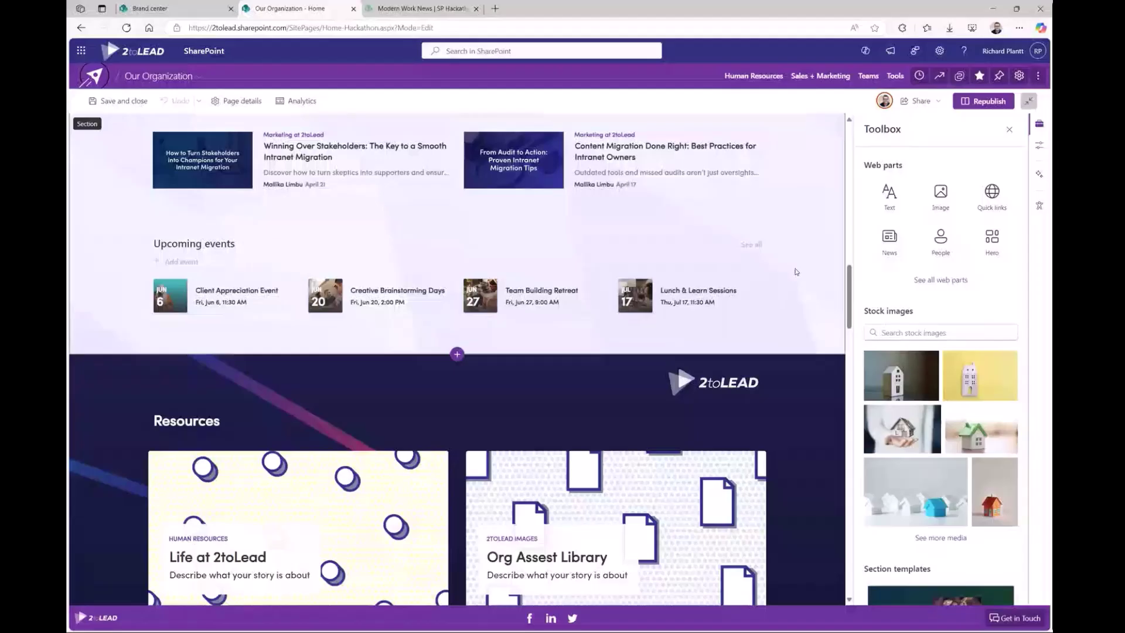
scroll(795, 271, "up", 3)
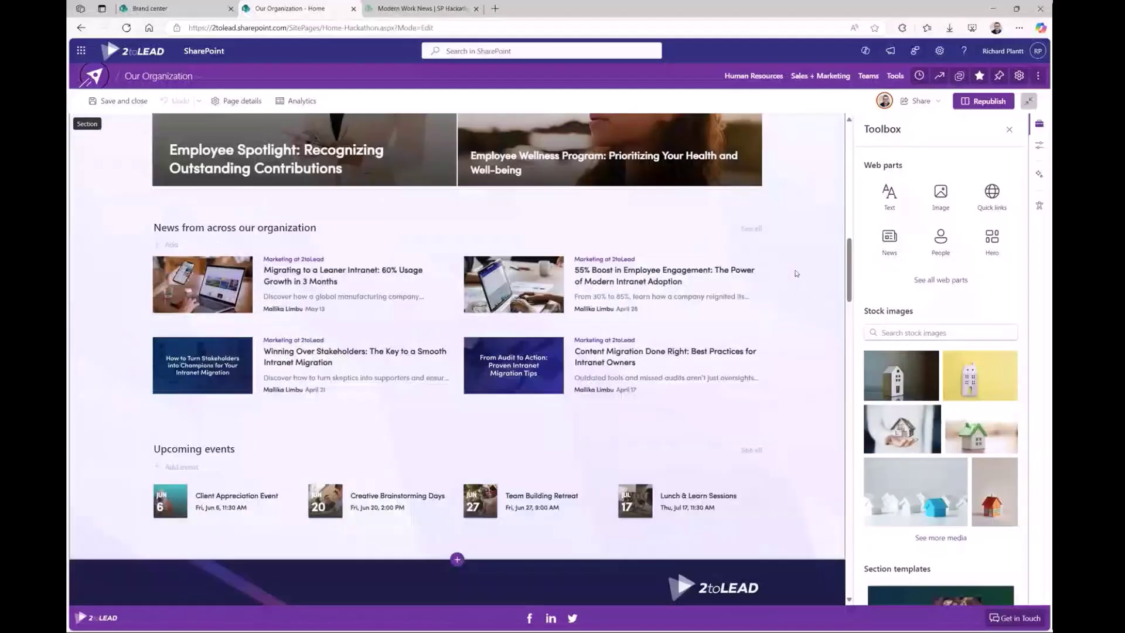
scroll(795, 273, "down", 3)
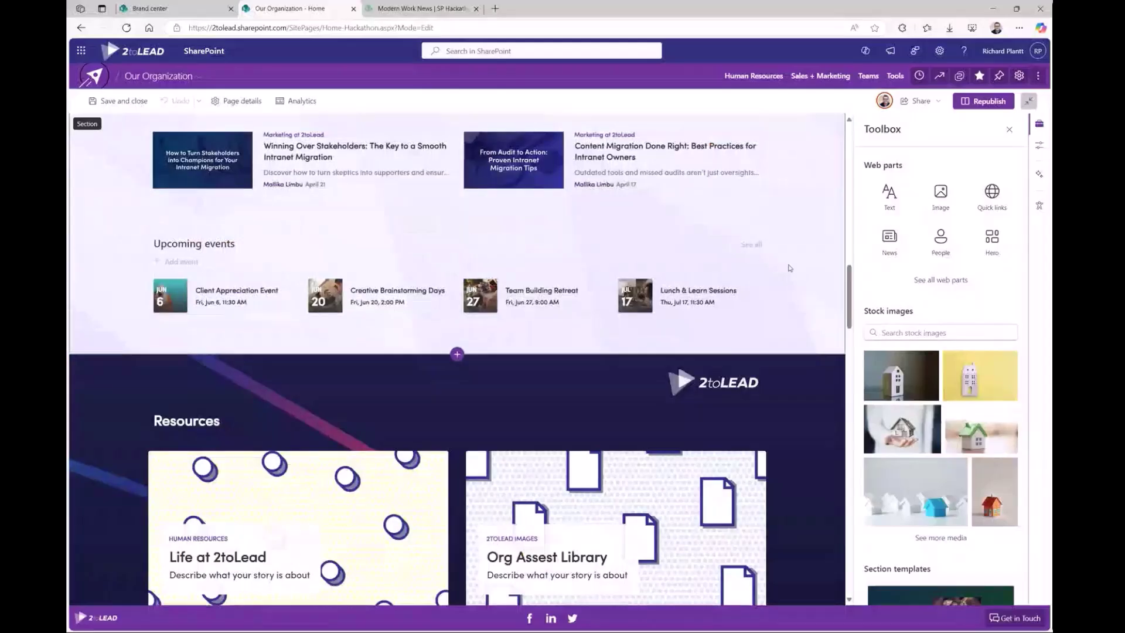
scroll(789, 268, "down", 2)
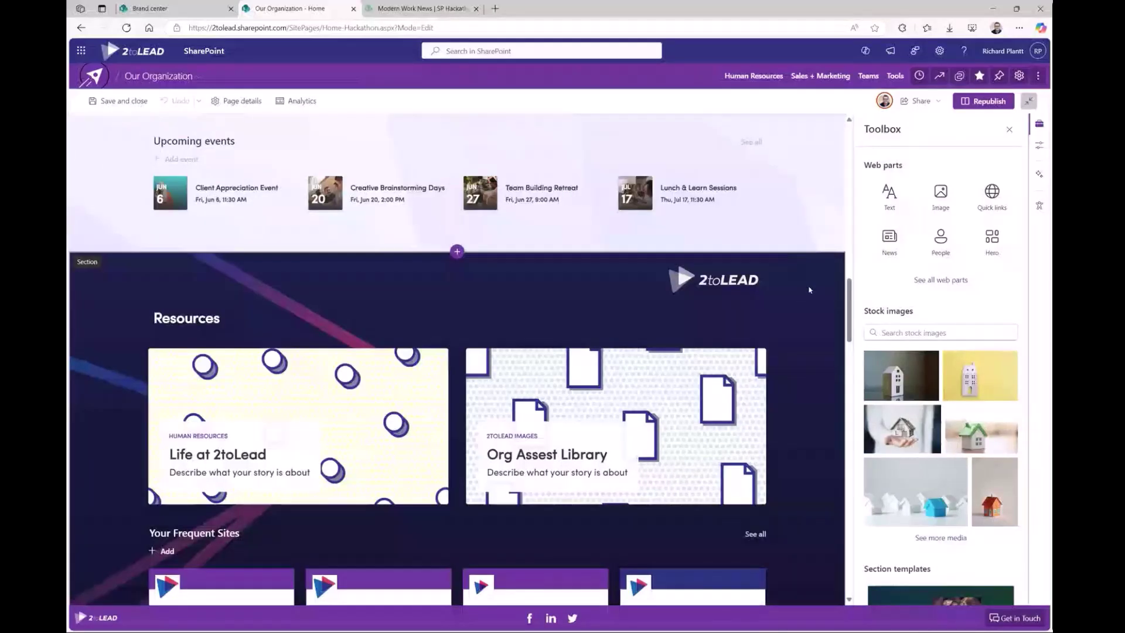
Show the Resources section's Design settings: dark background image, Scale to fill, overlay opacity 50
left_click(809, 289)
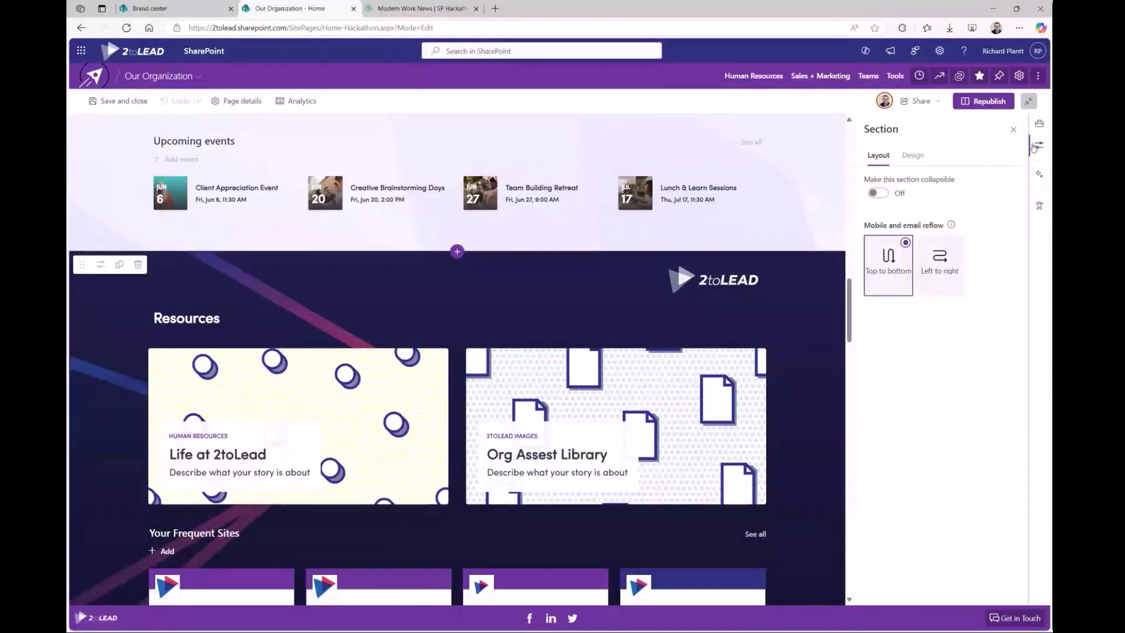
left_click(913, 155)
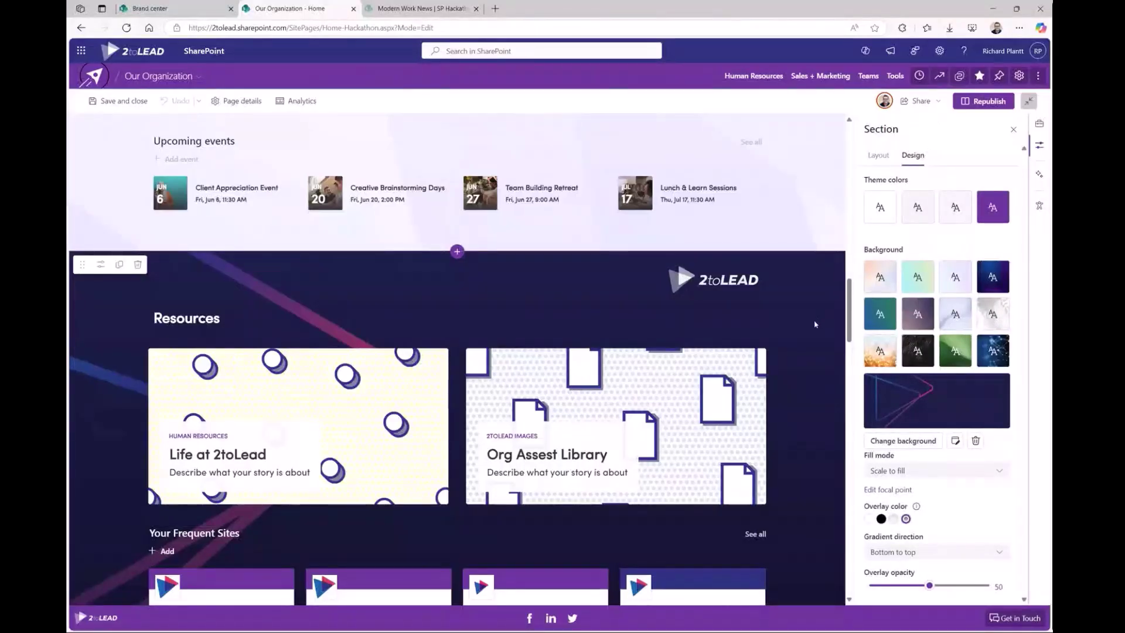
scroll(815, 323, "down", 2)
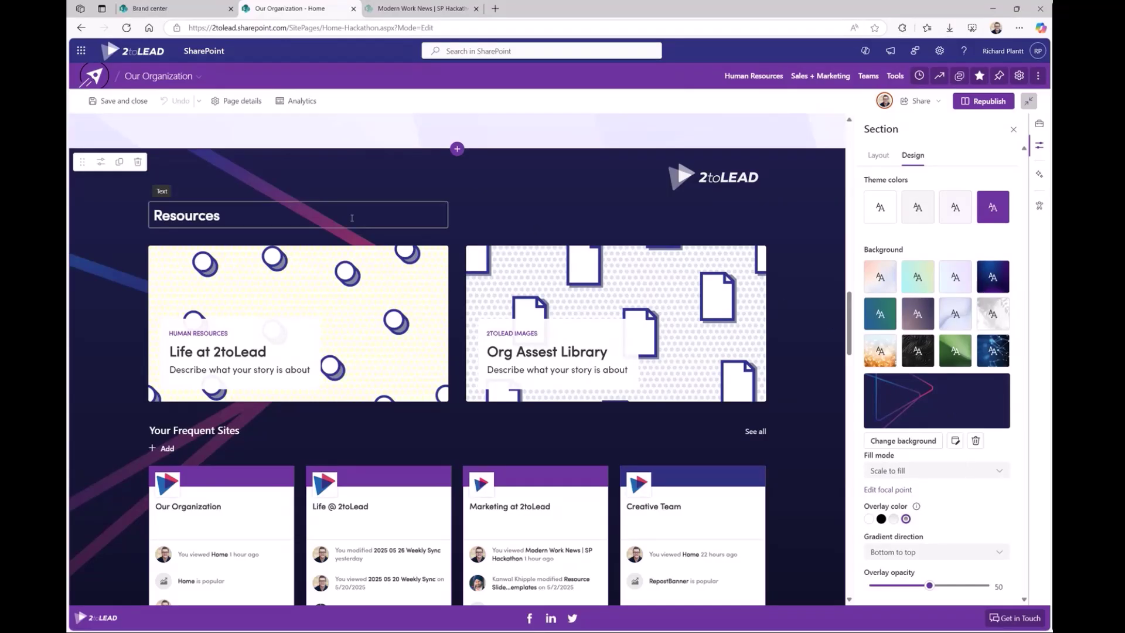
Check the logo image, drag the Resources heading slightly higher, then open the Life at 2toLead card settings
left_click(648, 187)
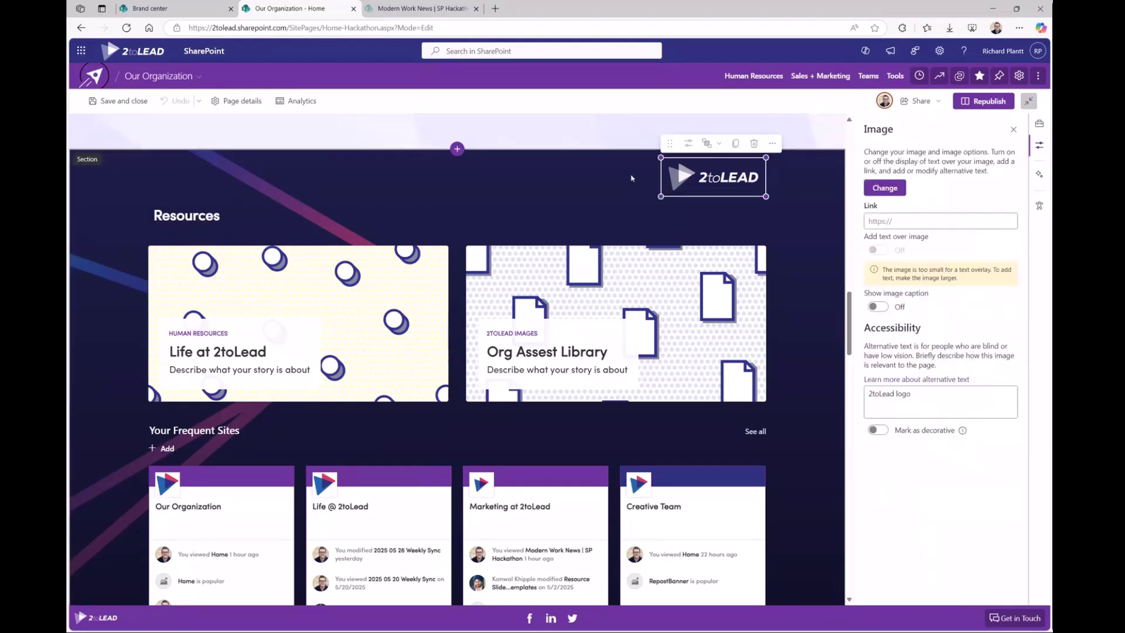
left_click(180, 215)
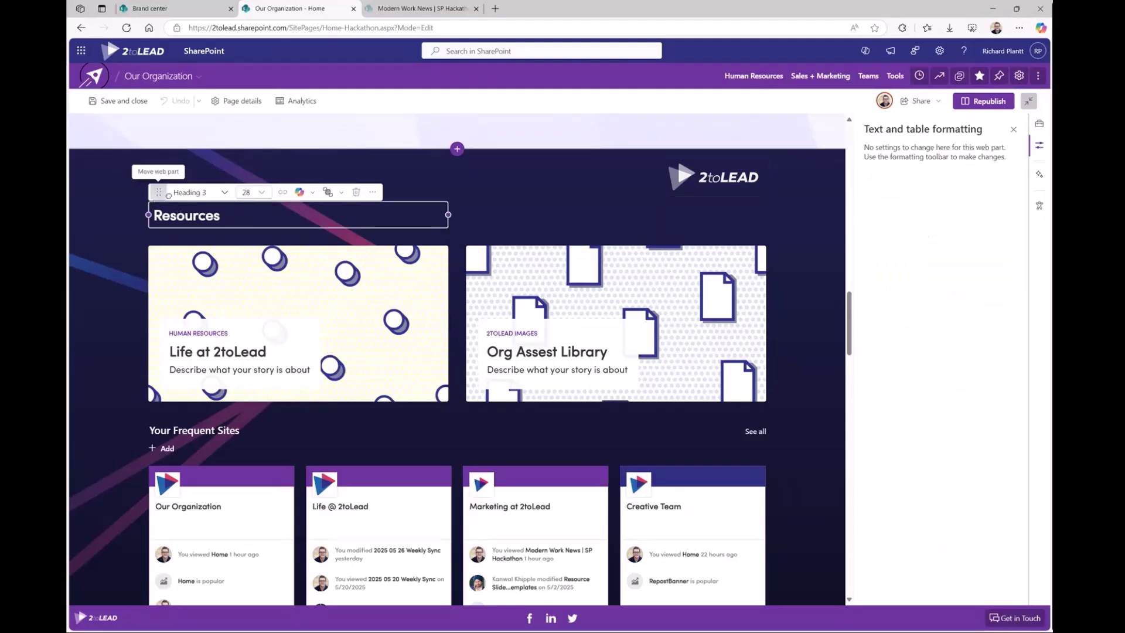
mouse_move(158, 192)
left_mouse_down()
mouse_move(219, 241)
mouse_move(155, 193)
left_mouse_up()
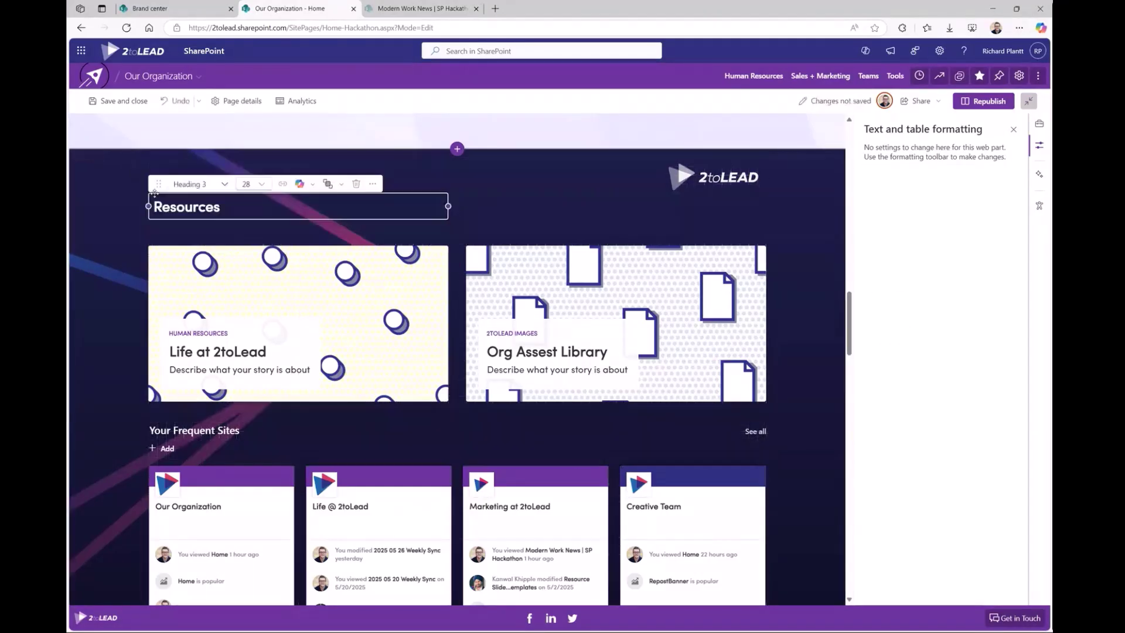
left_click(362, 303)
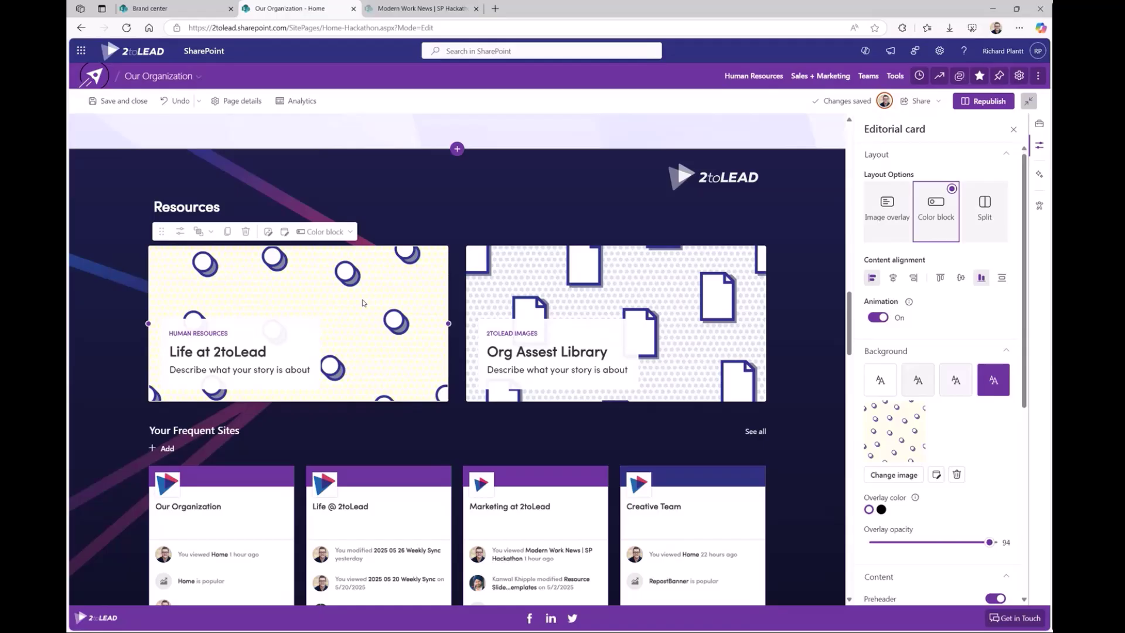
Open the Questions at 2toLead conversations settings: Community source, Highlights layout, 3 conversations
scroll(699, 289, "down", 2)
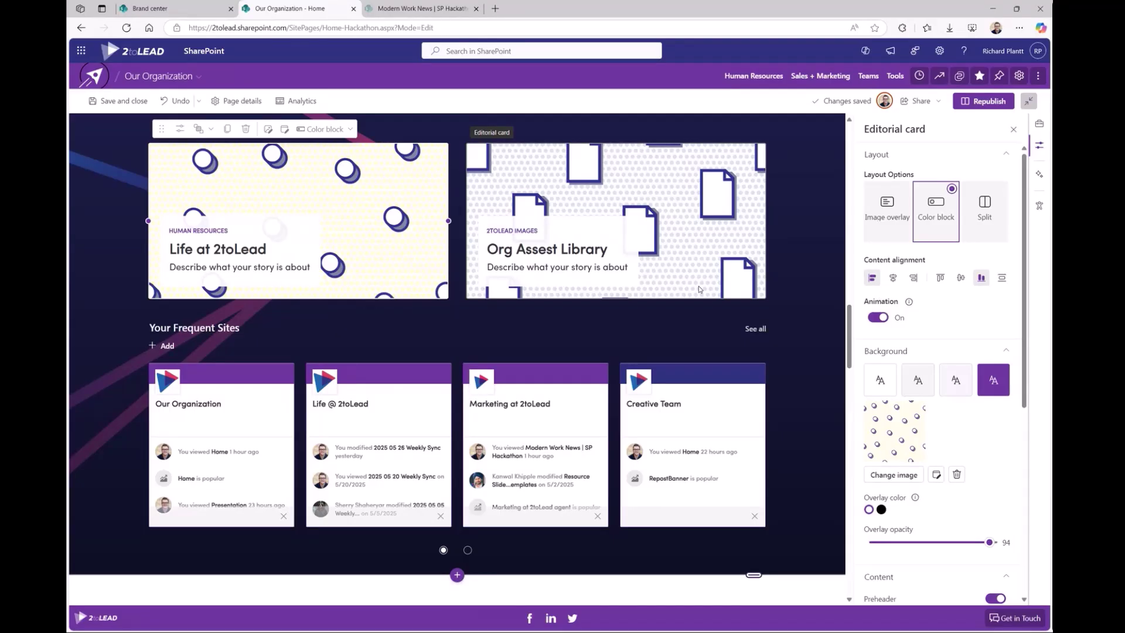
scroll(699, 289, "down", 8)
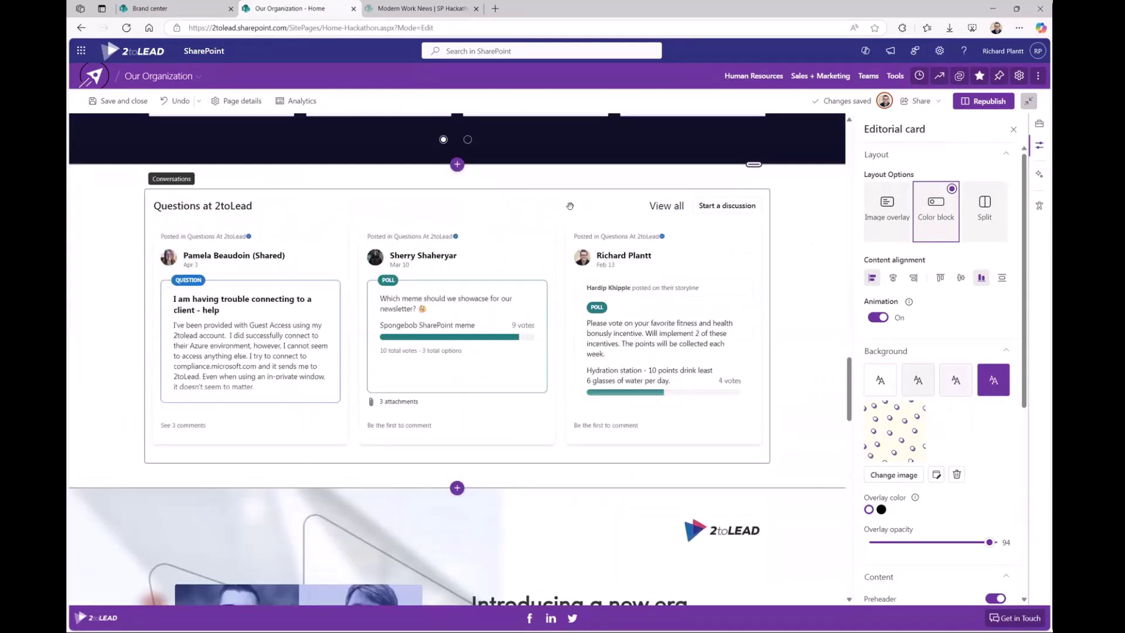
left_click(571, 208)
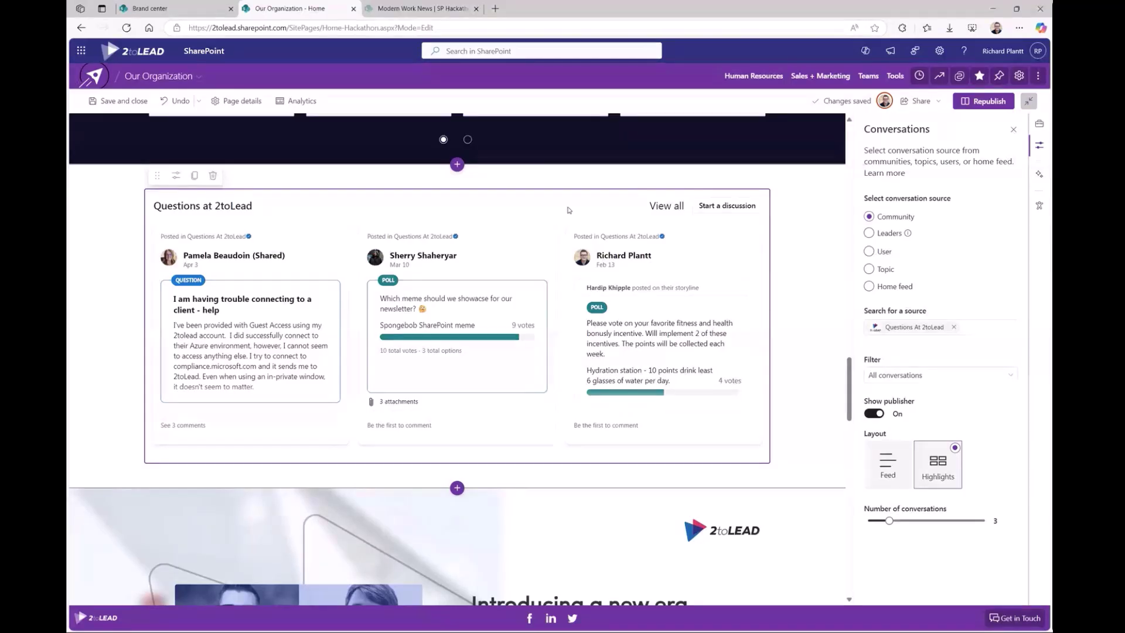
Select the 'Introducing a new era of collaboration' section and browse the toolbox's stock images and section templates
scroll(628, 256, "down", 5)
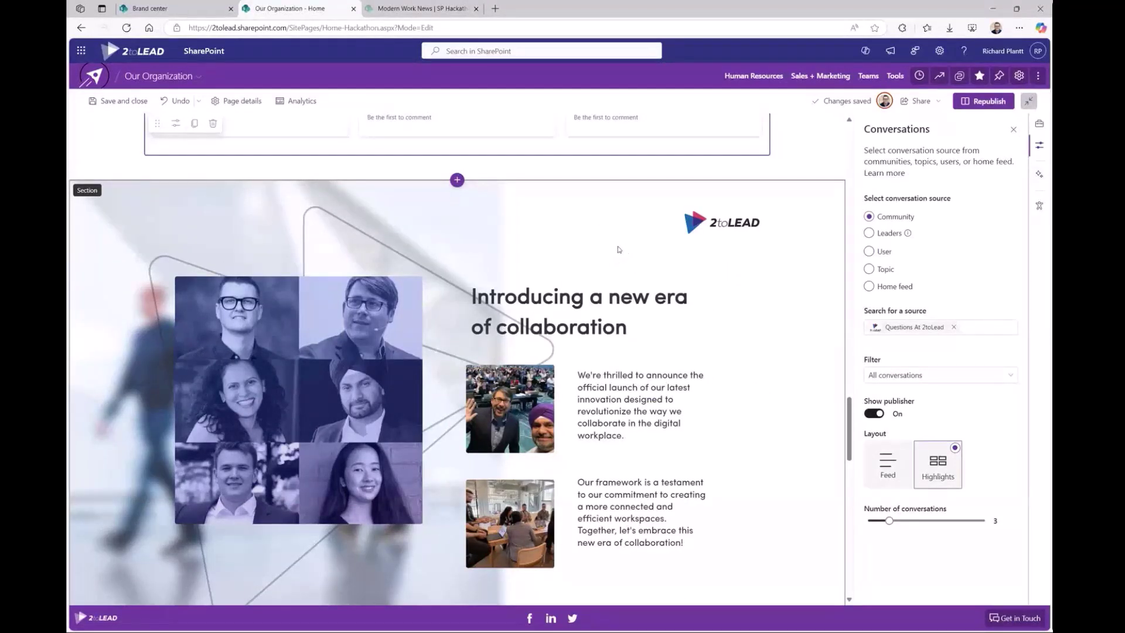
scroll(620, 246, "down", 2)
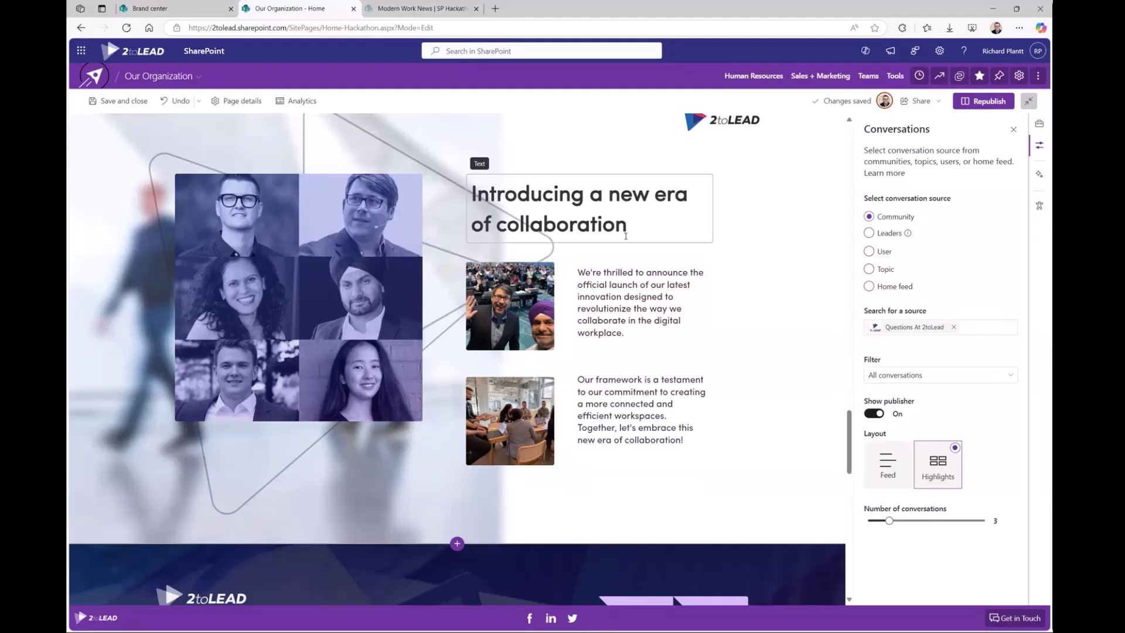
left_click(779, 237)
scroll(949, 238, "down", 5)
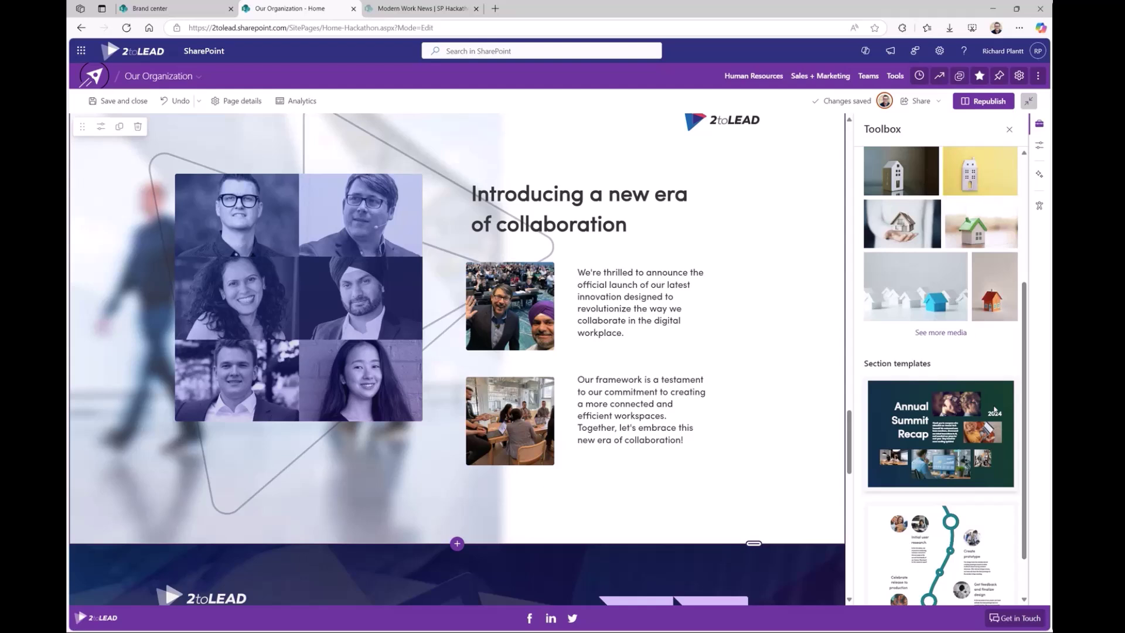
Open the full section templates list: Story in numbers, Innovate for LIFE!, Elevate, Sales report
scroll(994, 410, "down", 1)
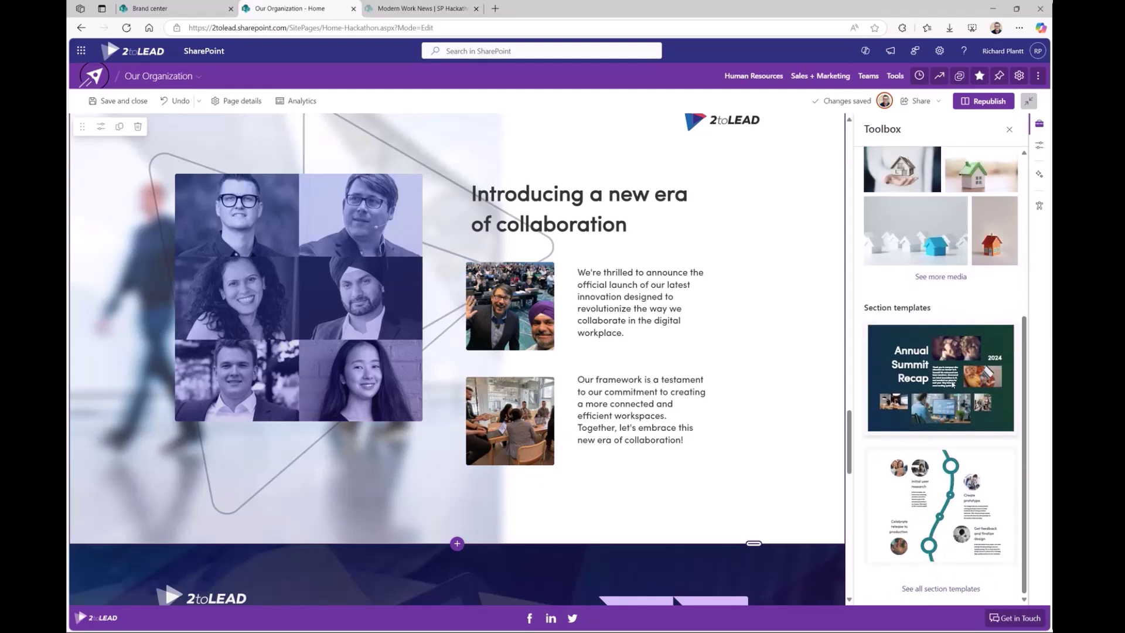
scroll(520, 329, "down", 7)
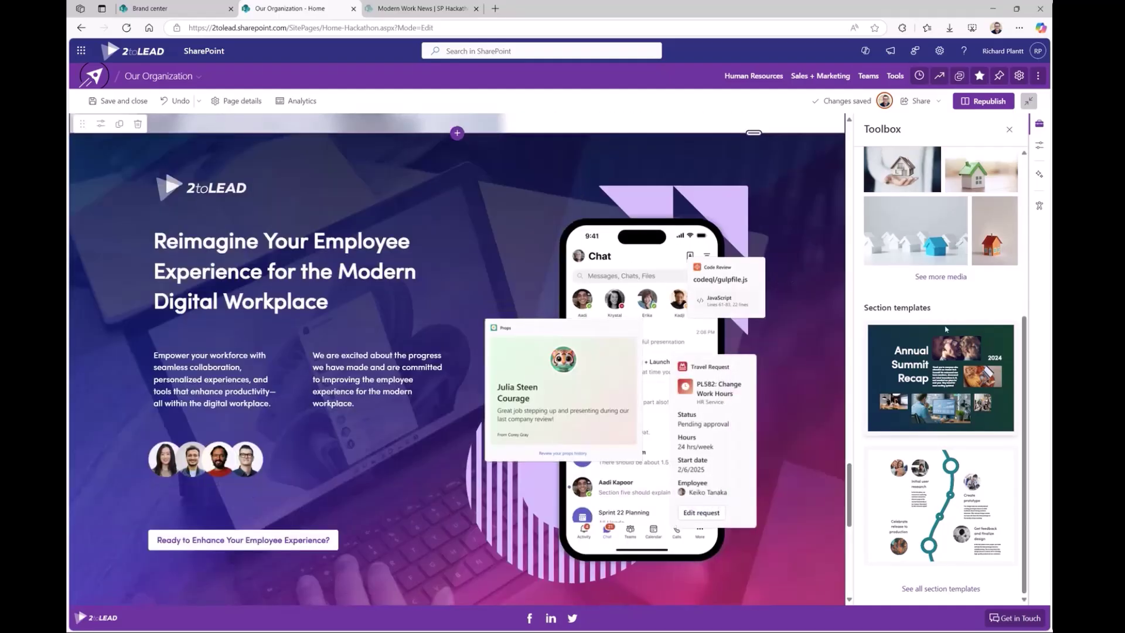
left_click(947, 590)
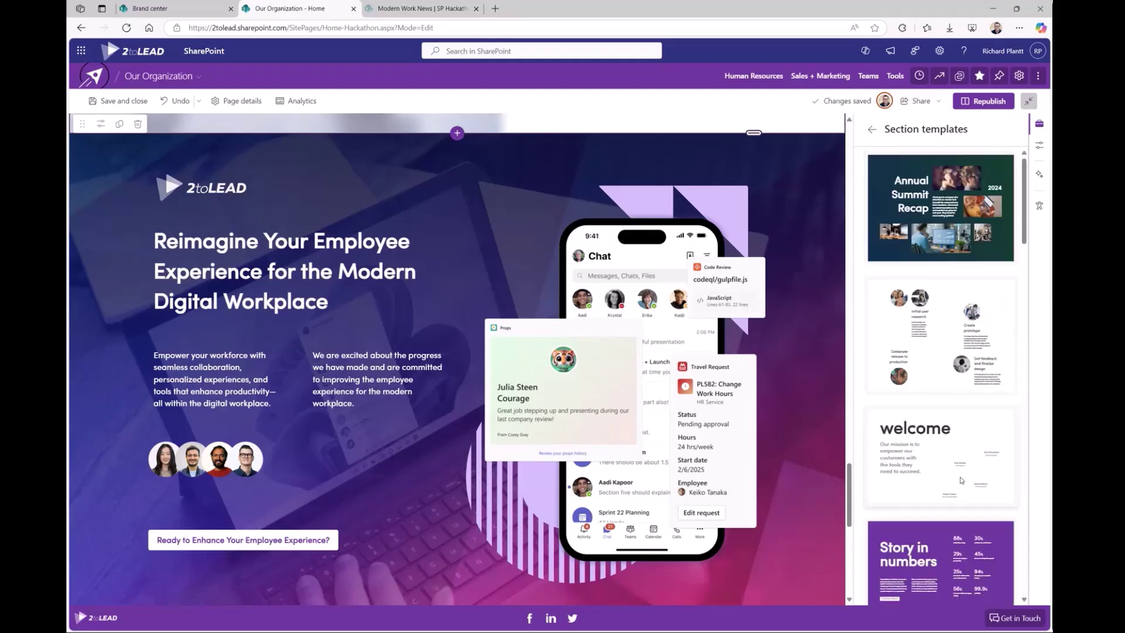
scroll(961, 481, "down", 5)
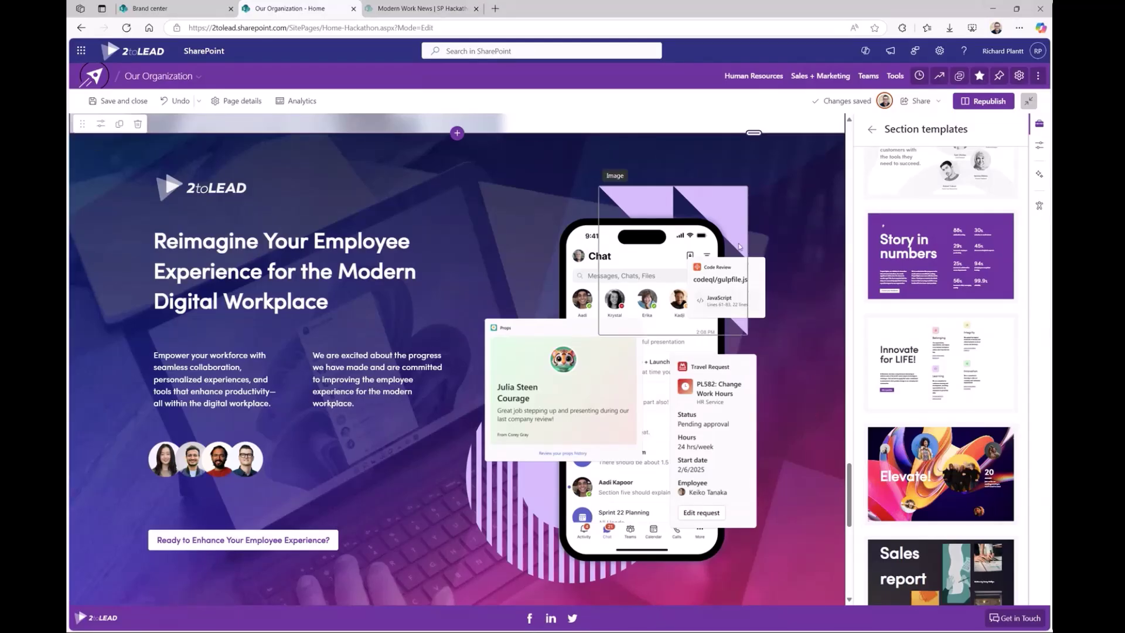
Inspect the hero's triangle image, heading, phone mockup, Travel Request and Props cards, and paragraph
left_click(741, 215)
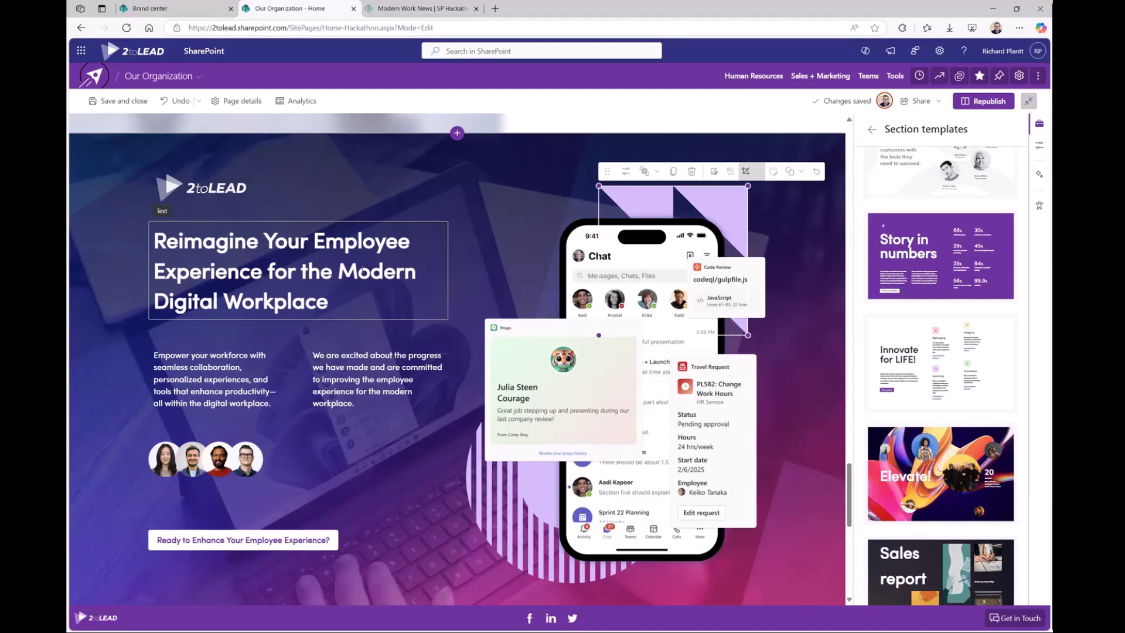
left_click(339, 271)
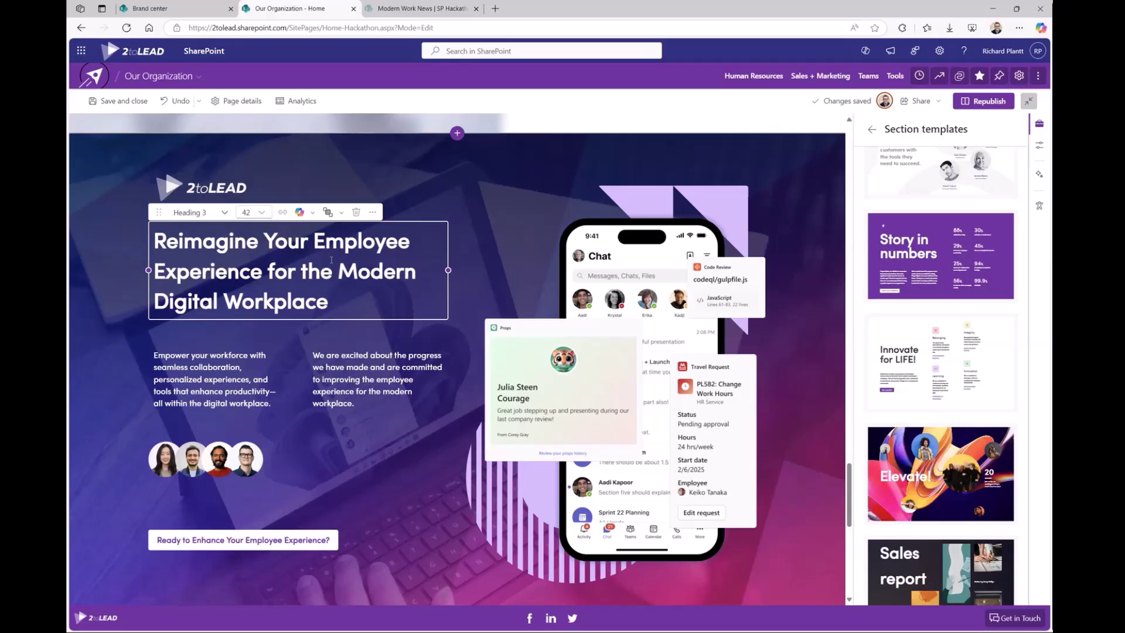
left_click(653, 189)
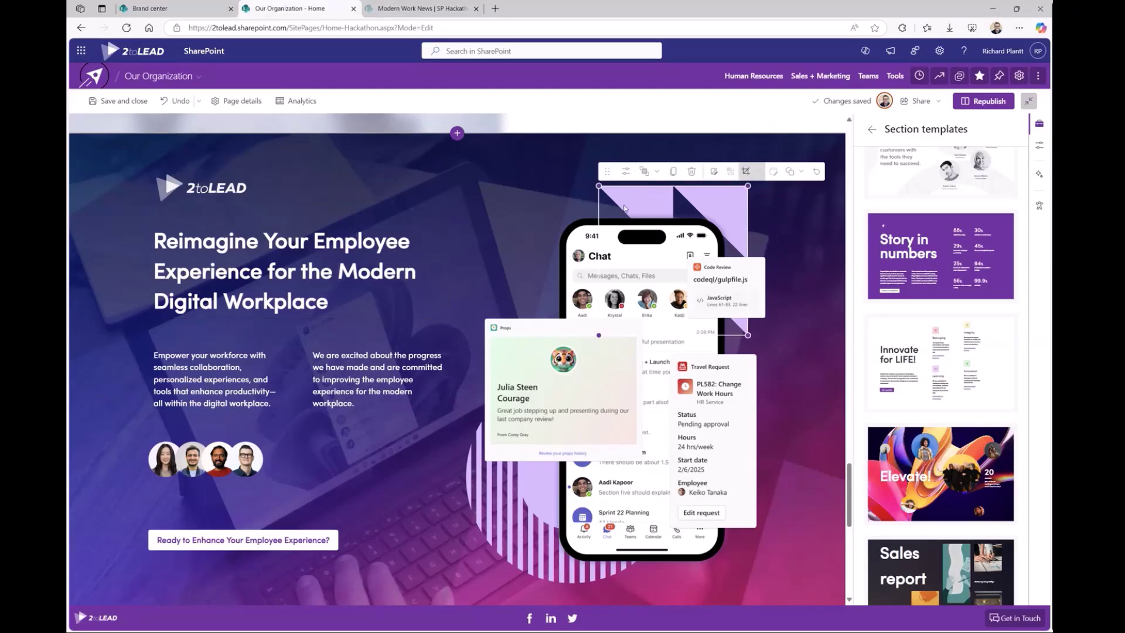
left_click(630, 232)
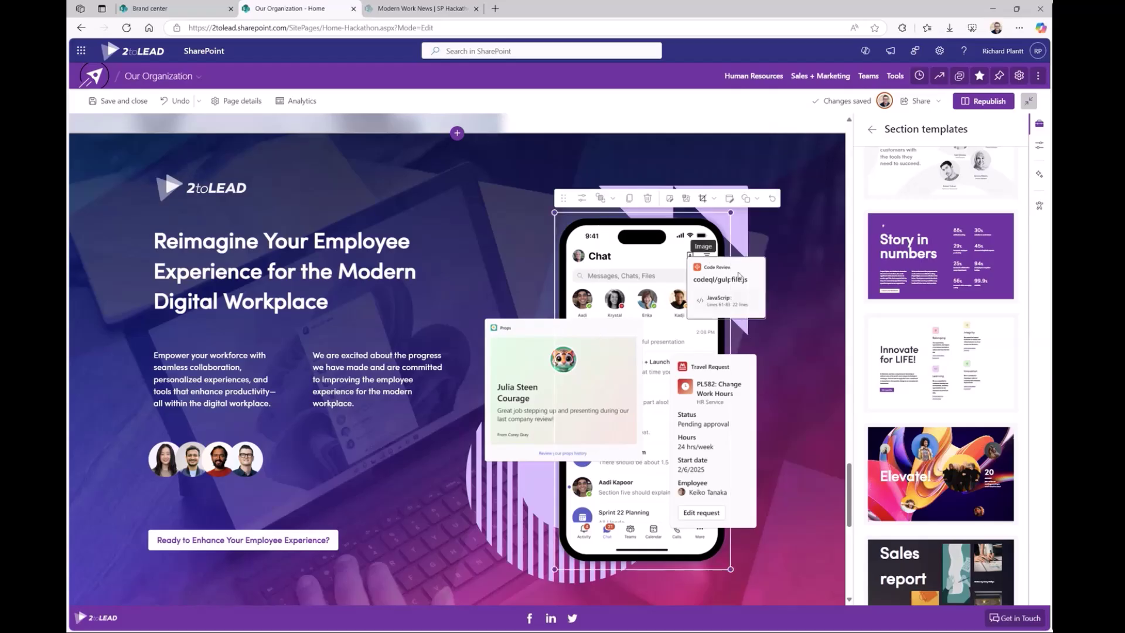
left_click(731, 403)
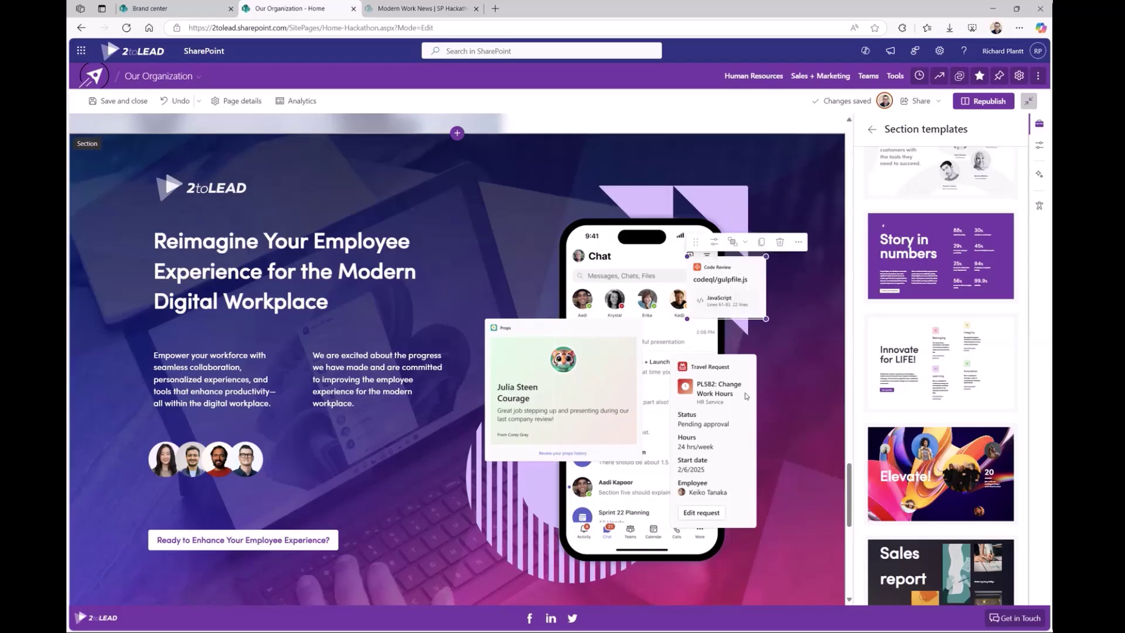
left_click(612, 370)
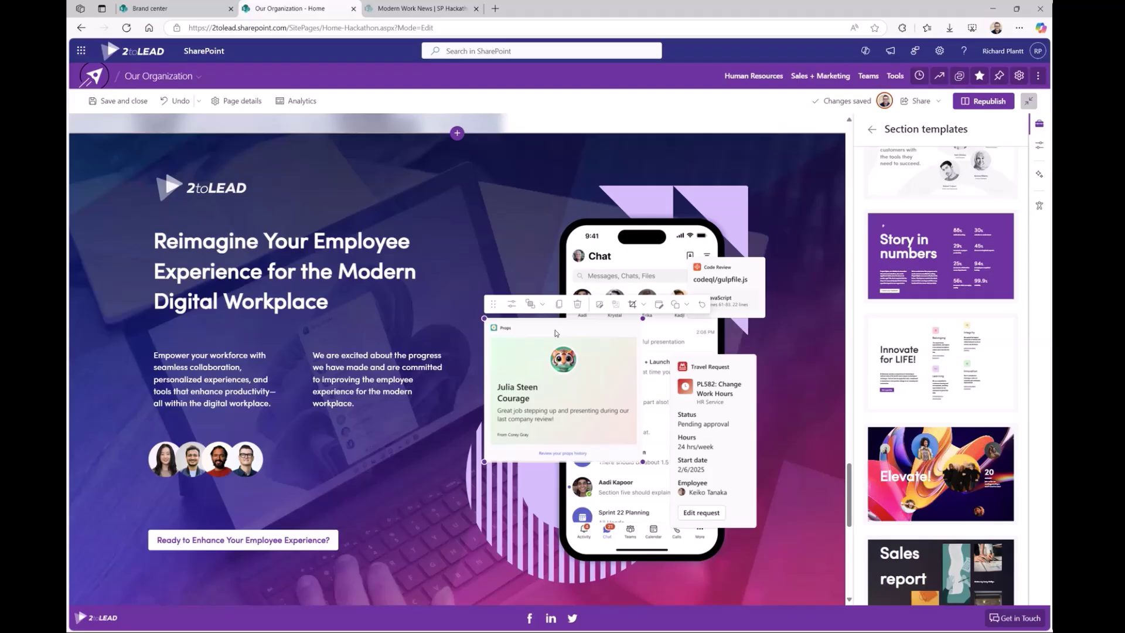
left_click(367, 355)
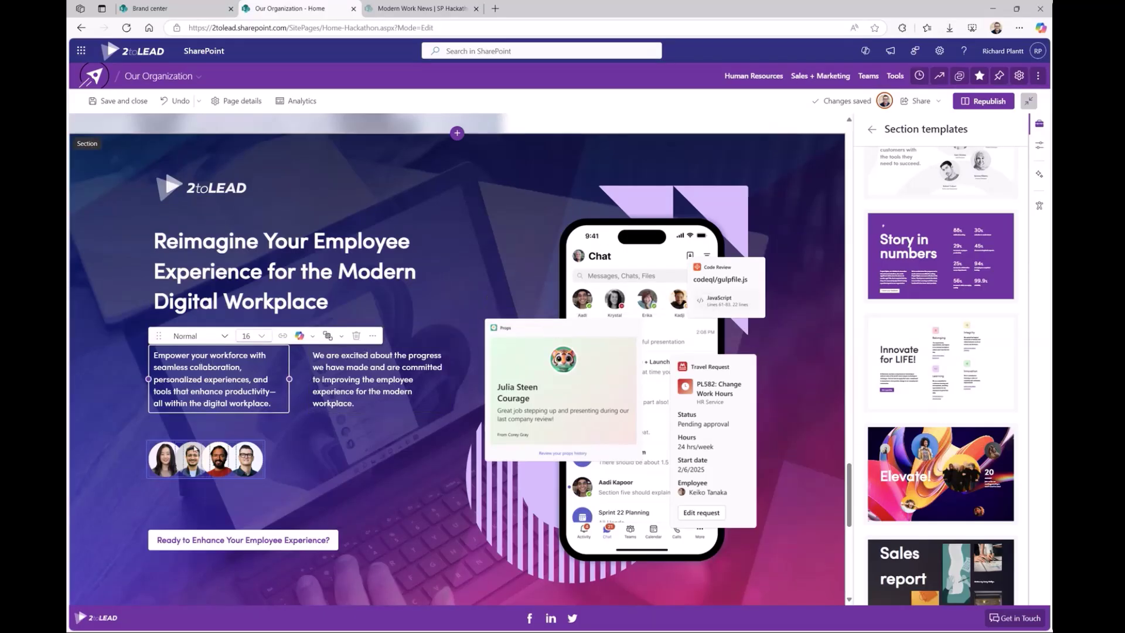
Shift the team avatar image slightly left and reposition the avatar row within the section
left_click(184, 462)
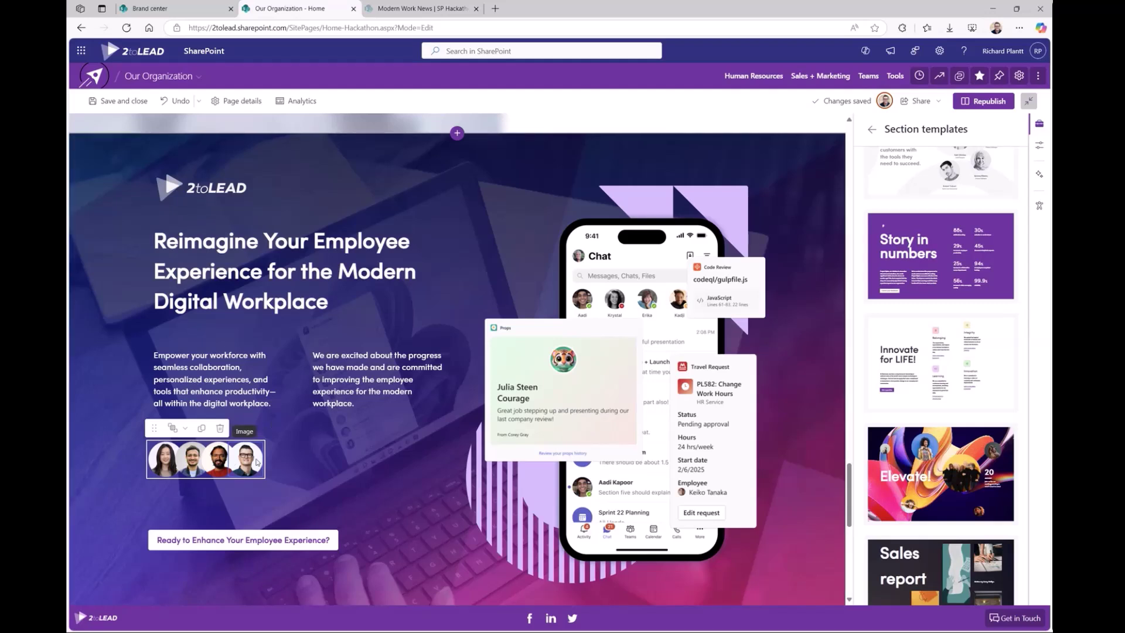
left_click(227, 457)
left_click_drag(227, 456, 205, 466)
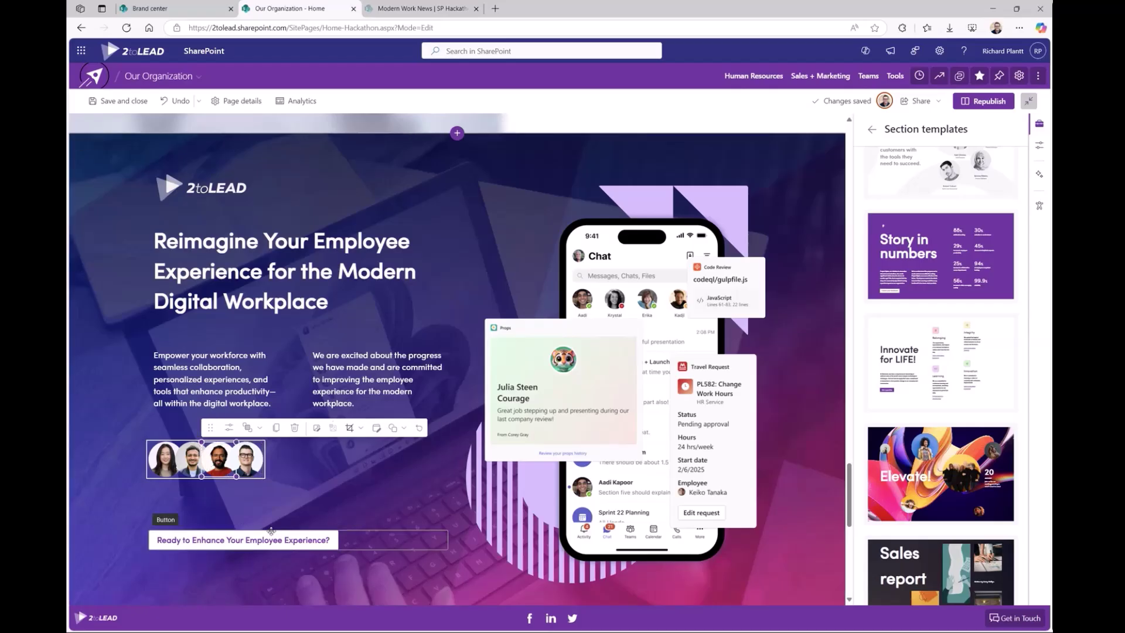
left_click(161, 430)
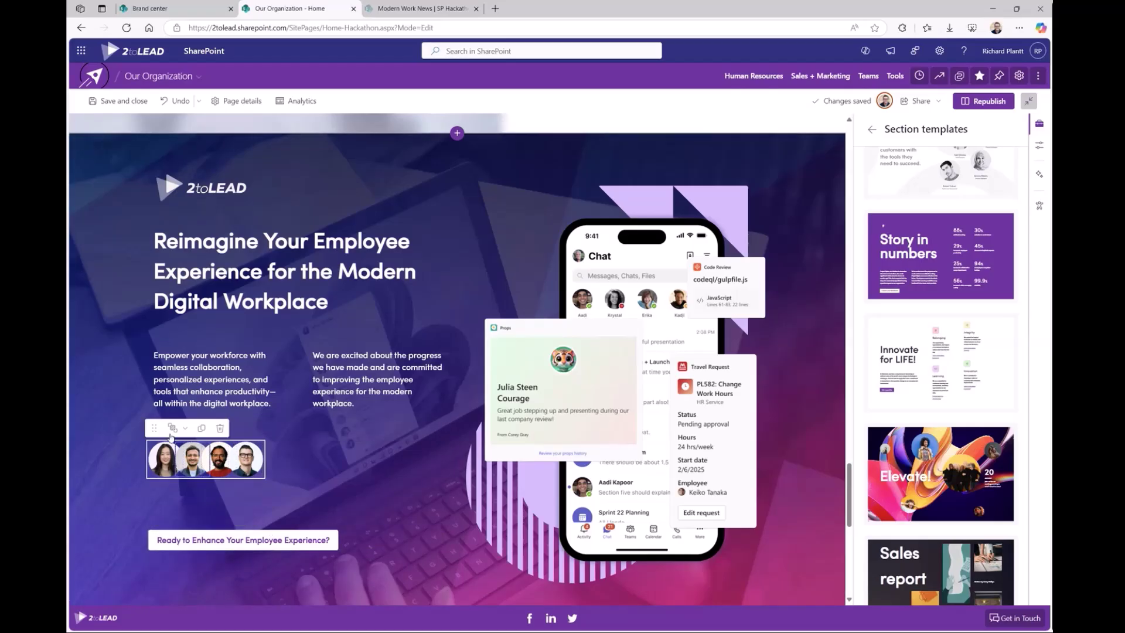
mouse_move(161, 430)
left_mouse_down()
mouse_move(202, 436)
mouse_move(221, 422)
mouse_move(158, 436)
left_mouse_up()
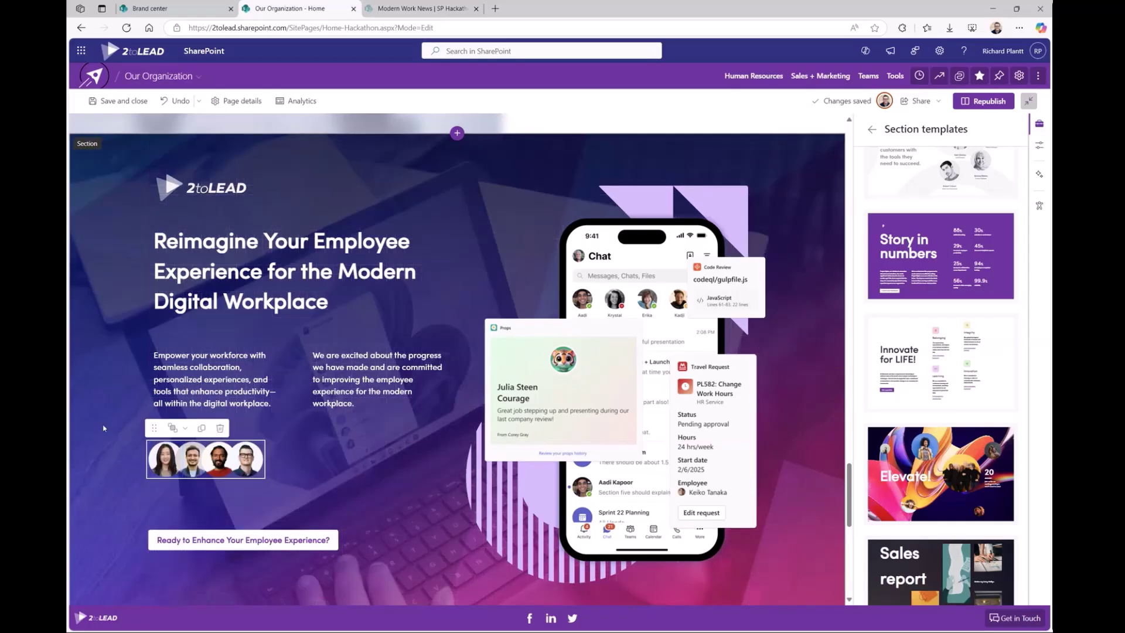
Show the 'Ready to Enhance Your Employee Experience?' button's Label, Link and alignment settings
scroll(261, 342, "down", 3)
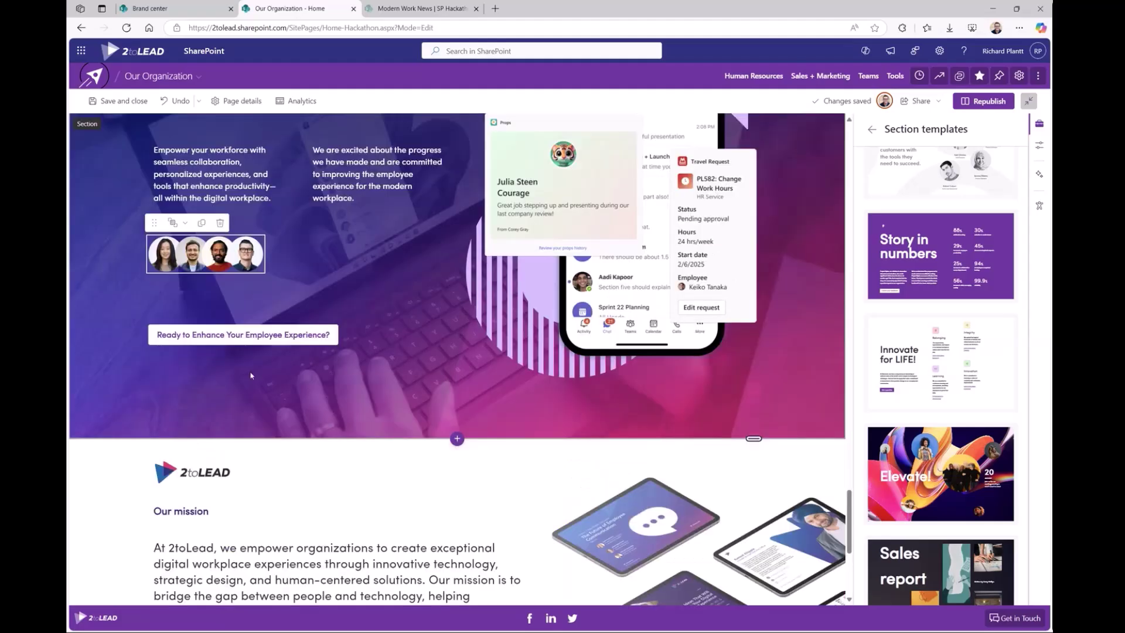
left_click(301, 343)
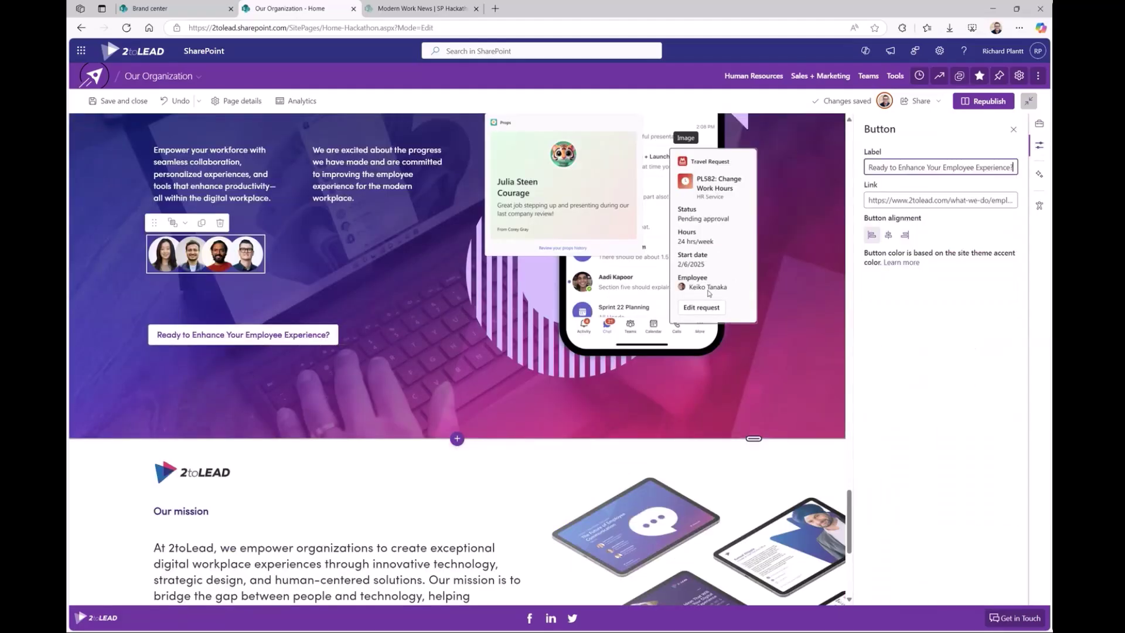
scroll(709, 292, "down", 4)
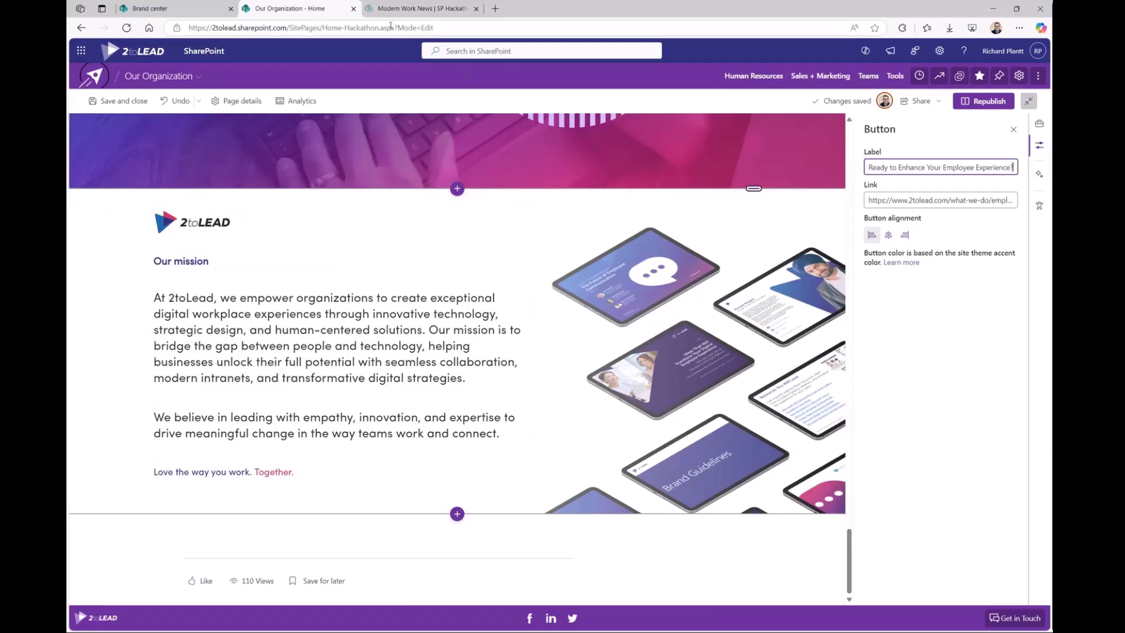
Go to the Modern Work News page featuring the 'Thriving with AI' article
left_click(414, 7)
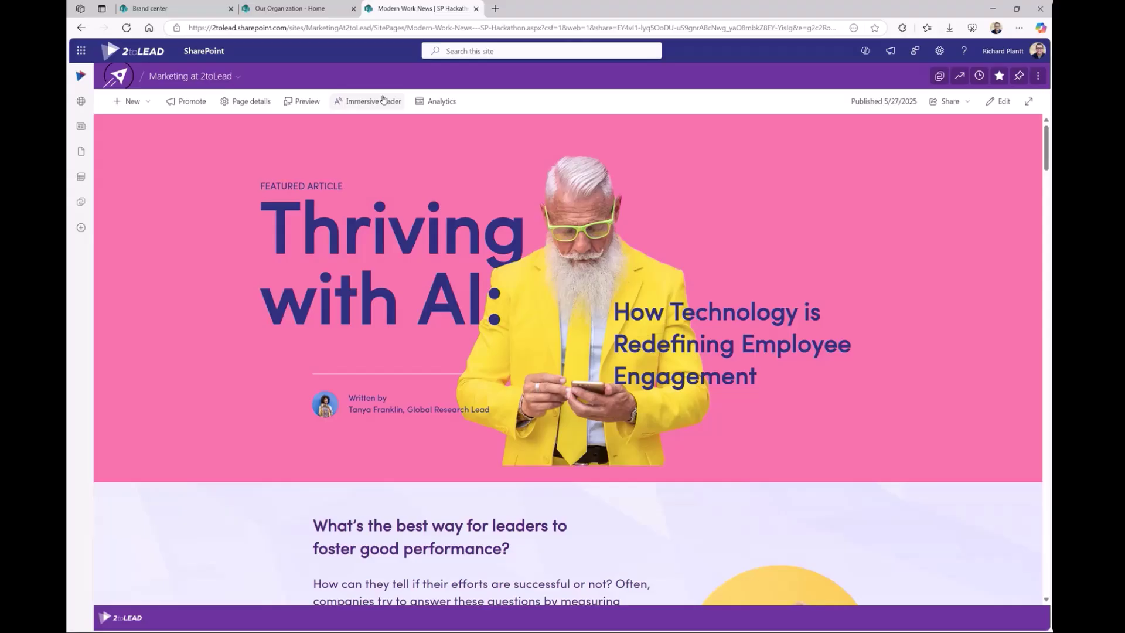
left_click(1002, 103)
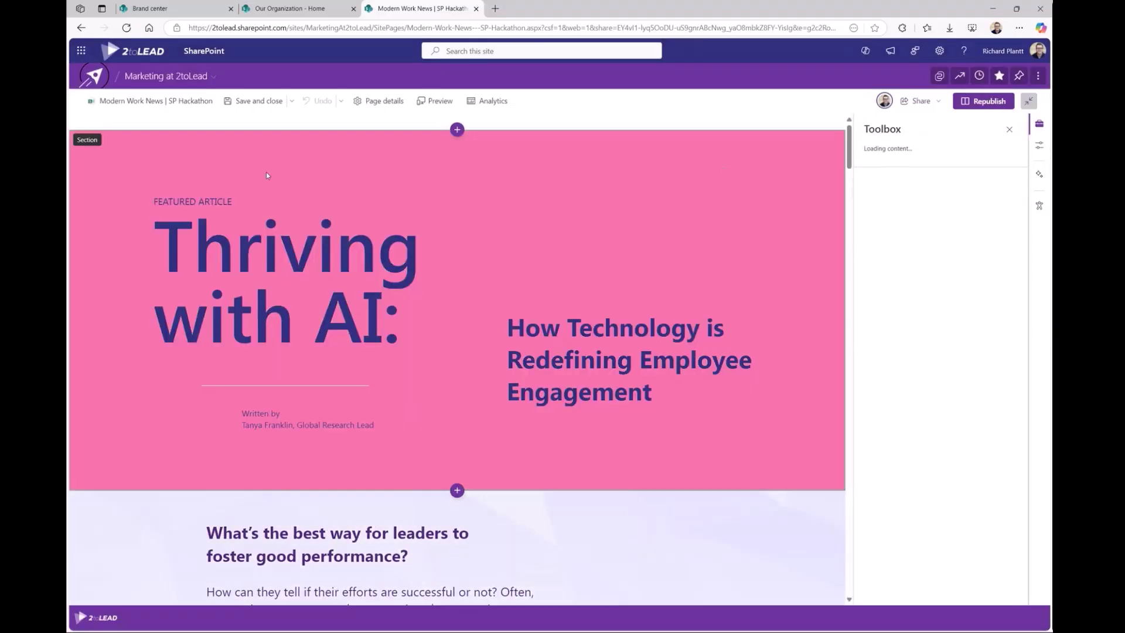
left_click(219, 191)
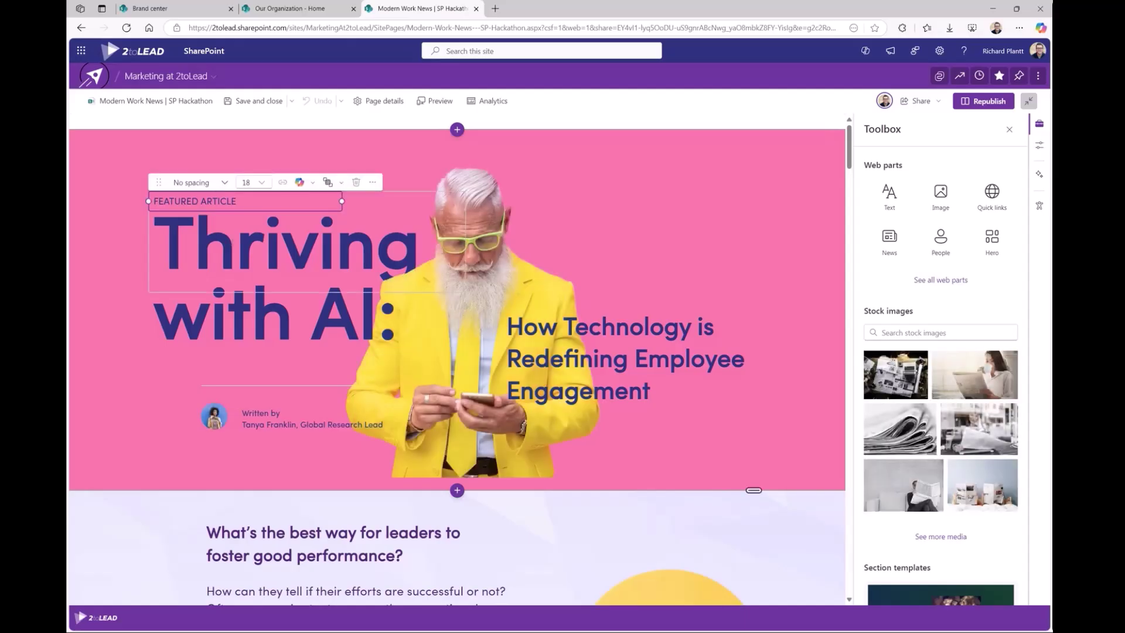
left_click(286, 318)
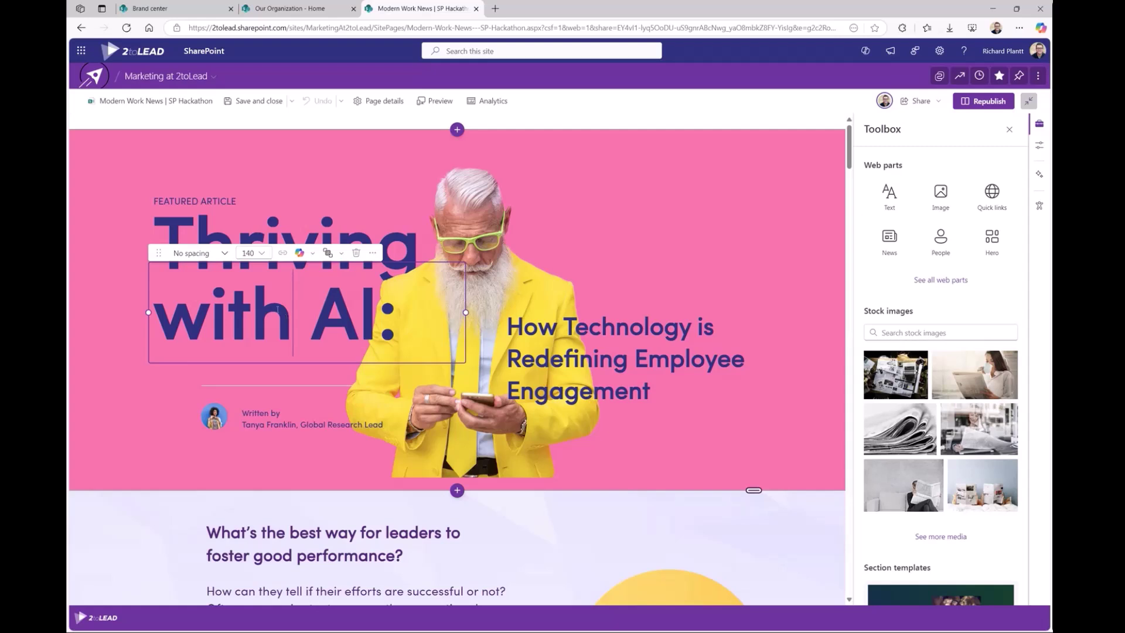
left_click(463, 206)
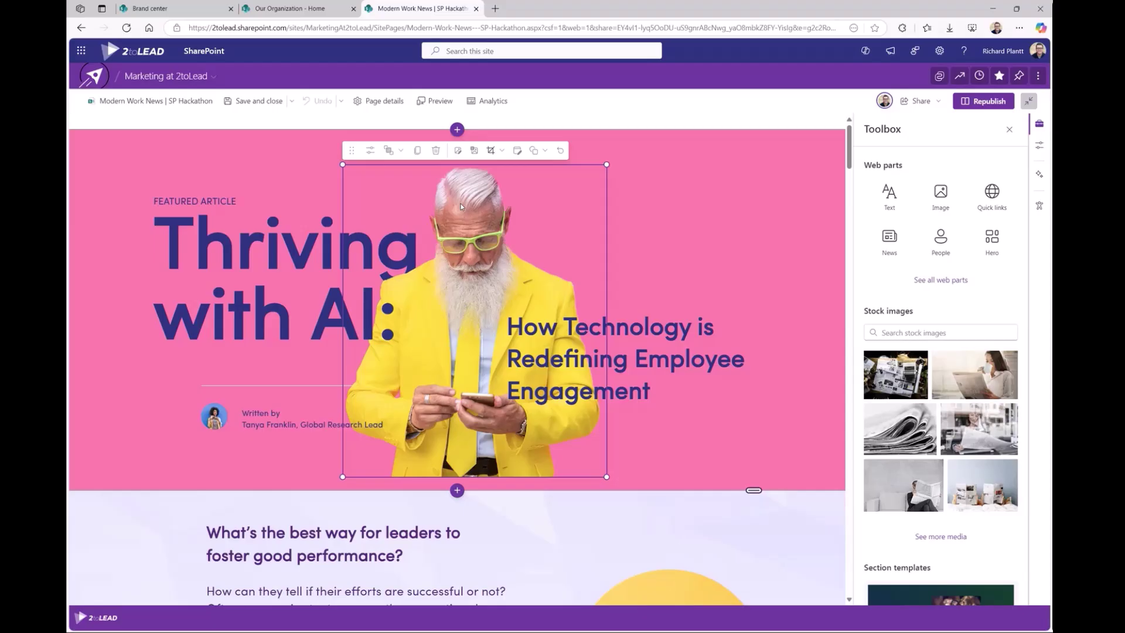
left_click(661, 343)
left_click(534, 240)
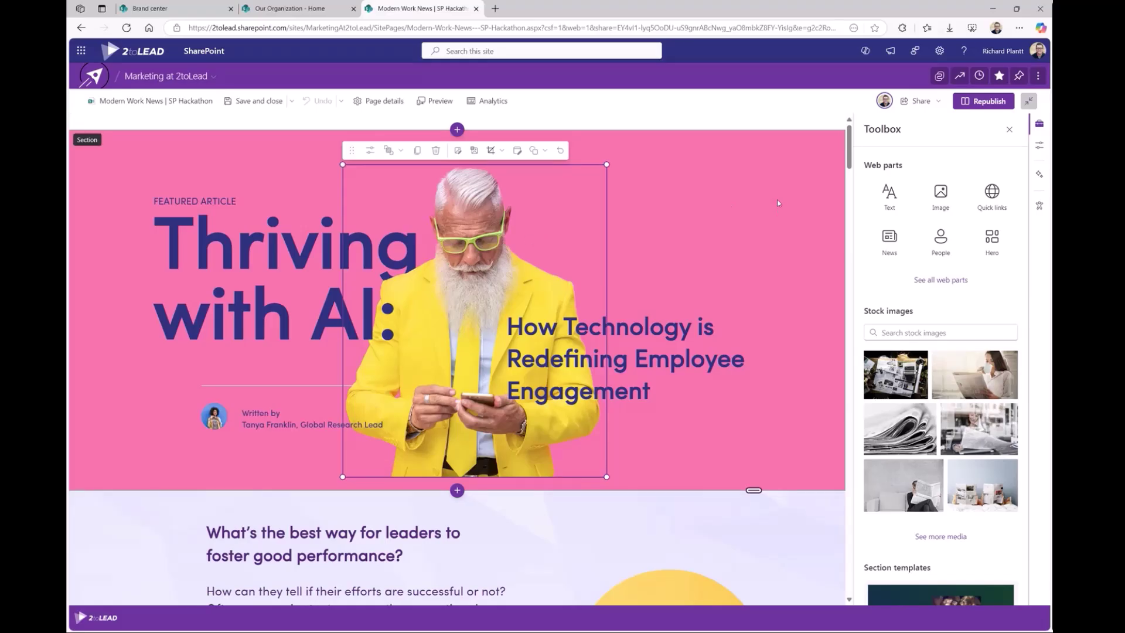
scroll(778, 203, "down", 4)
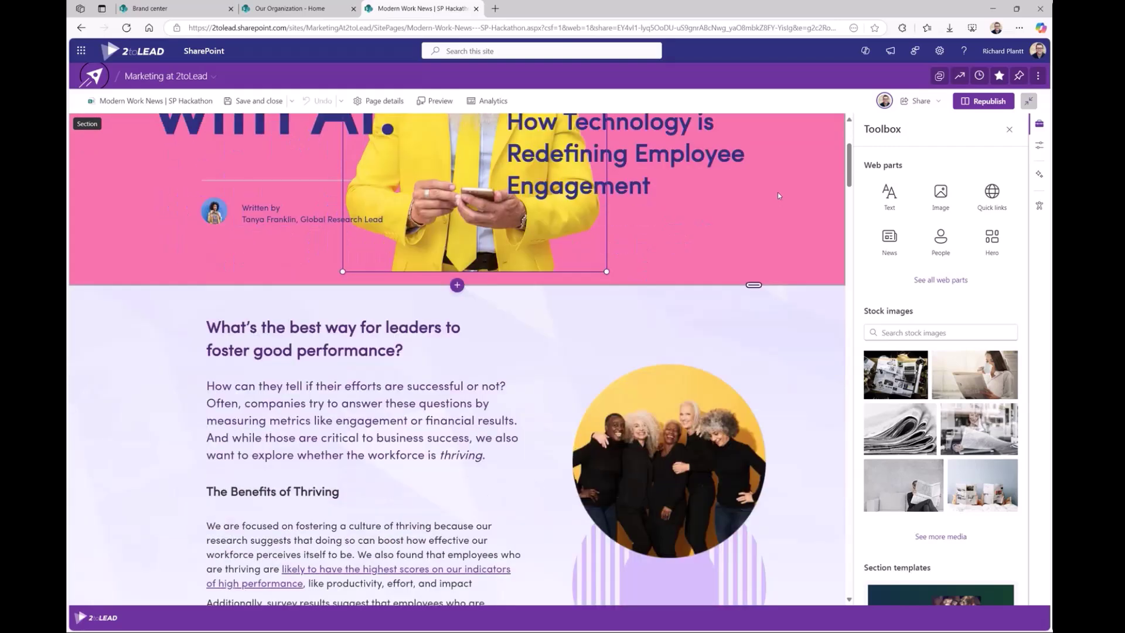
scroll(778, 196, "down", 2)
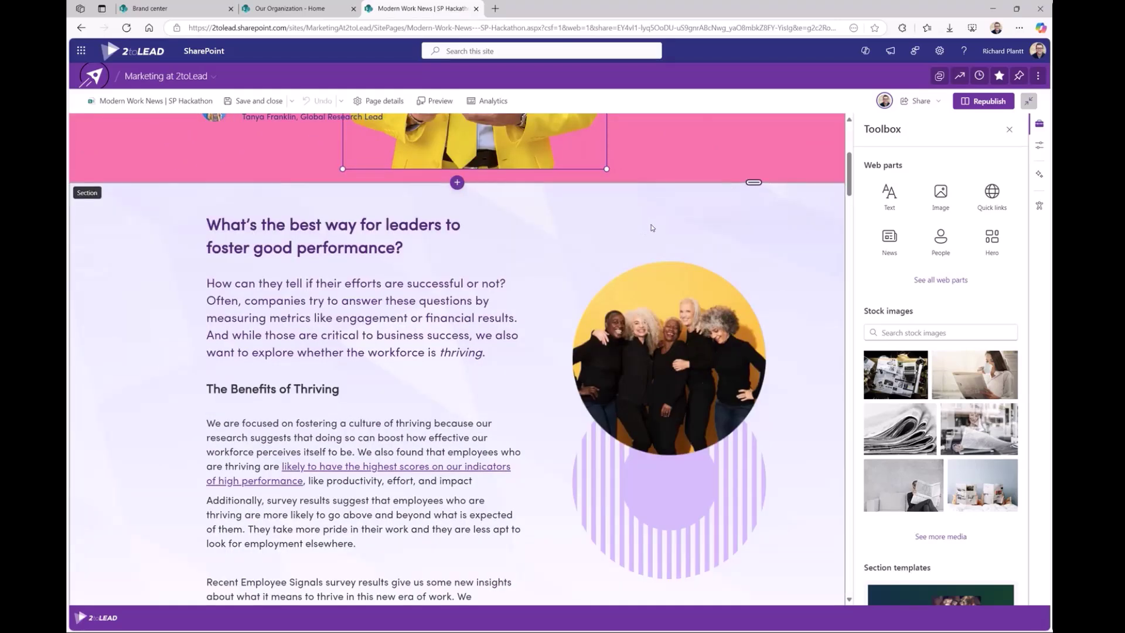
scroll(652, 228, "down", 2)
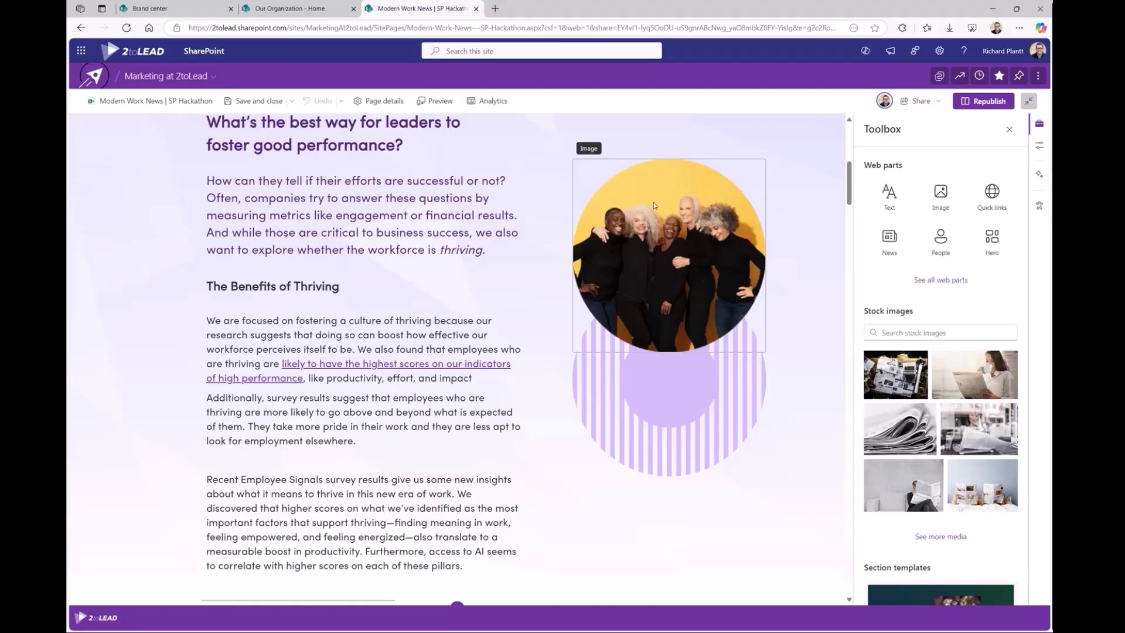
left_click(359, 200)
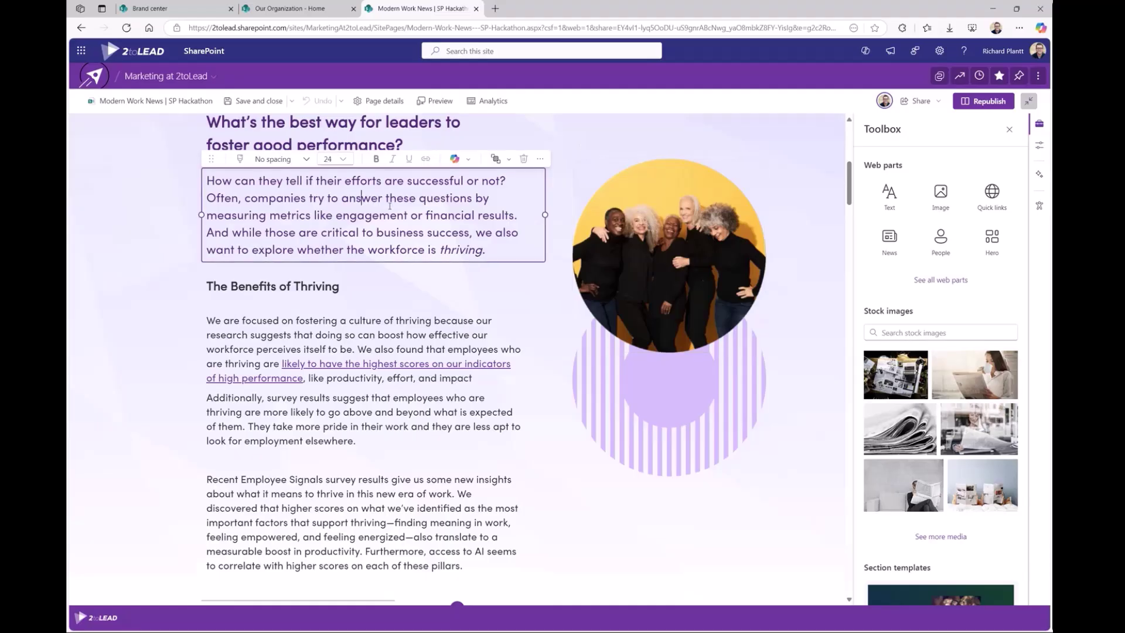
scroll(299, 235, "up", 2)
left_click(299, 234)
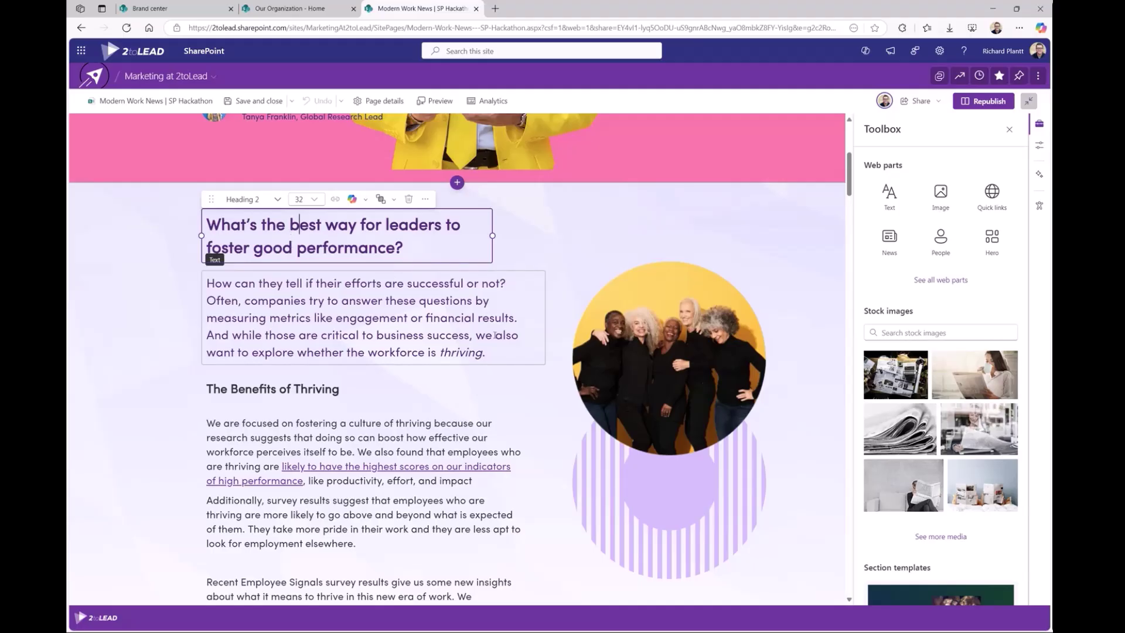
left_click(492, 334)
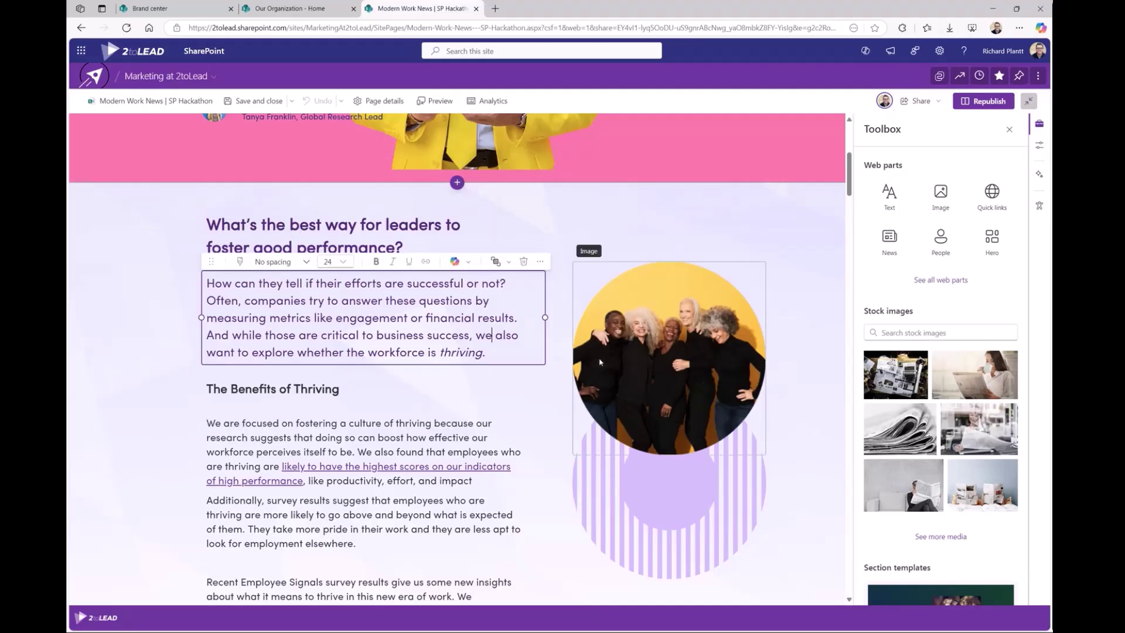
left_click(678, 370)
scroll(677, 370, "down", 2)
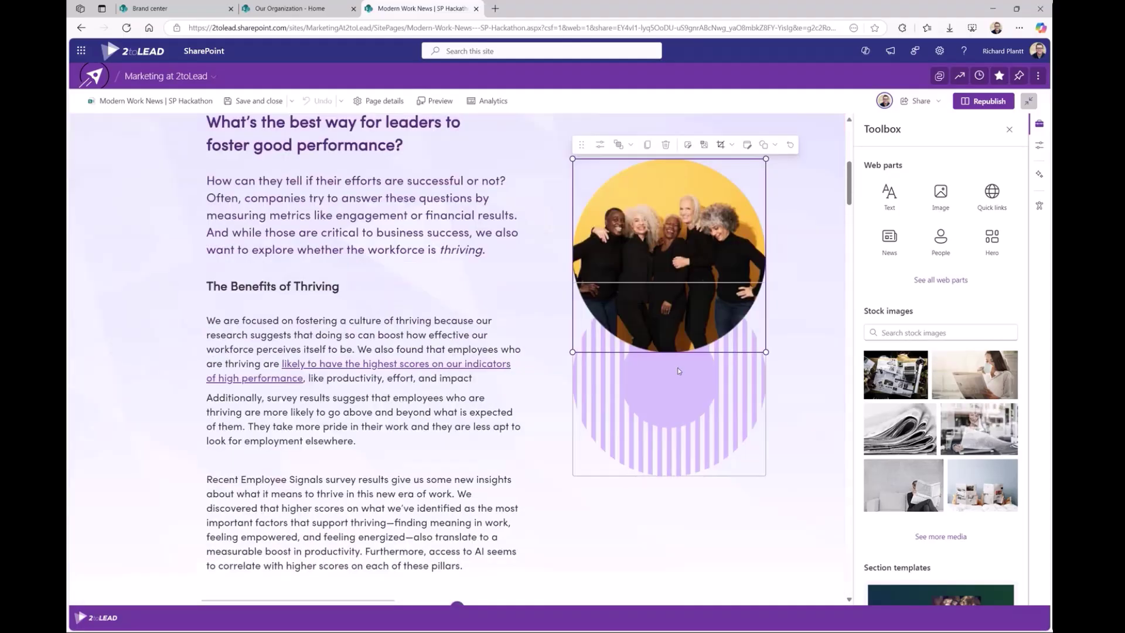
Show the leaders section's Design settings: light background image, Scale to fill, Bottom to top gradient, opacity 100
left_click(830, 250)
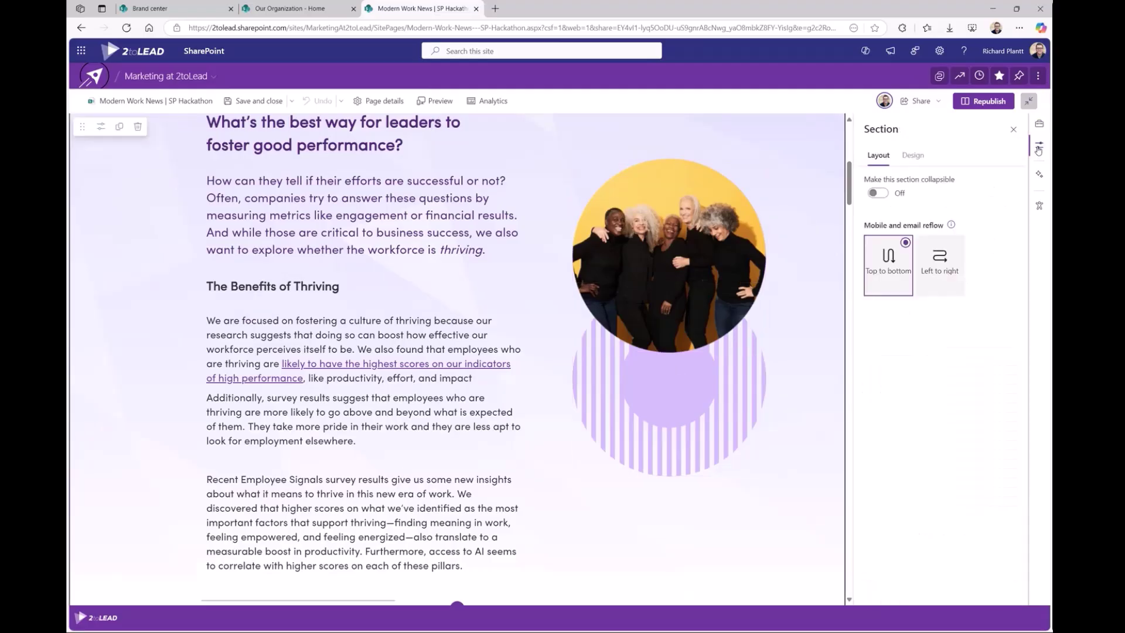
left_click(913, 155)
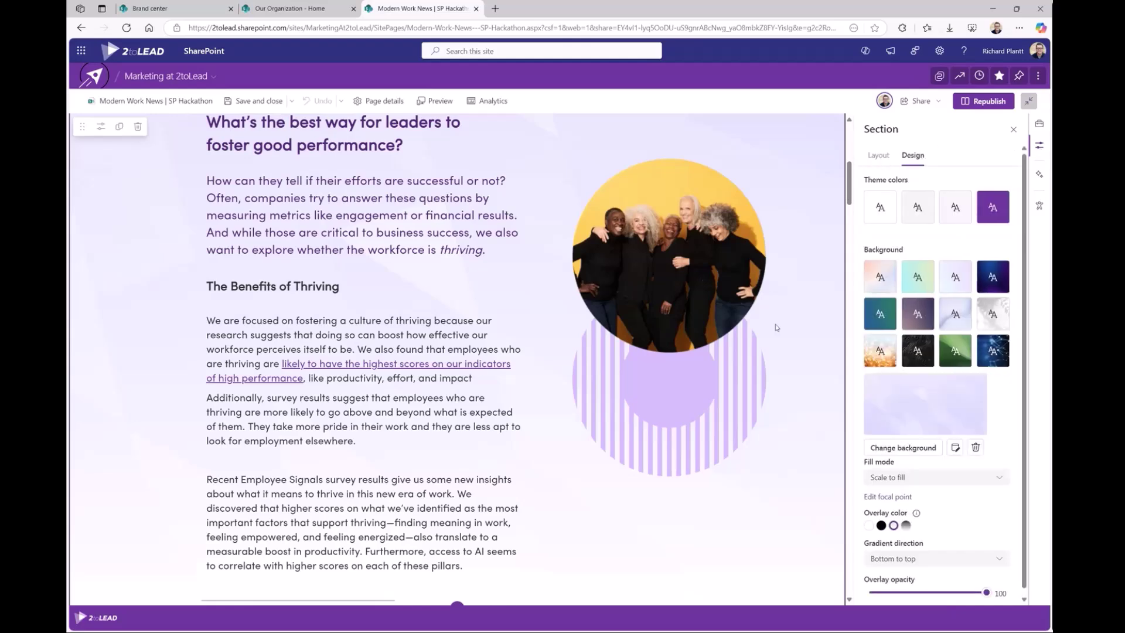
scroll(780, 329, "down", 2)
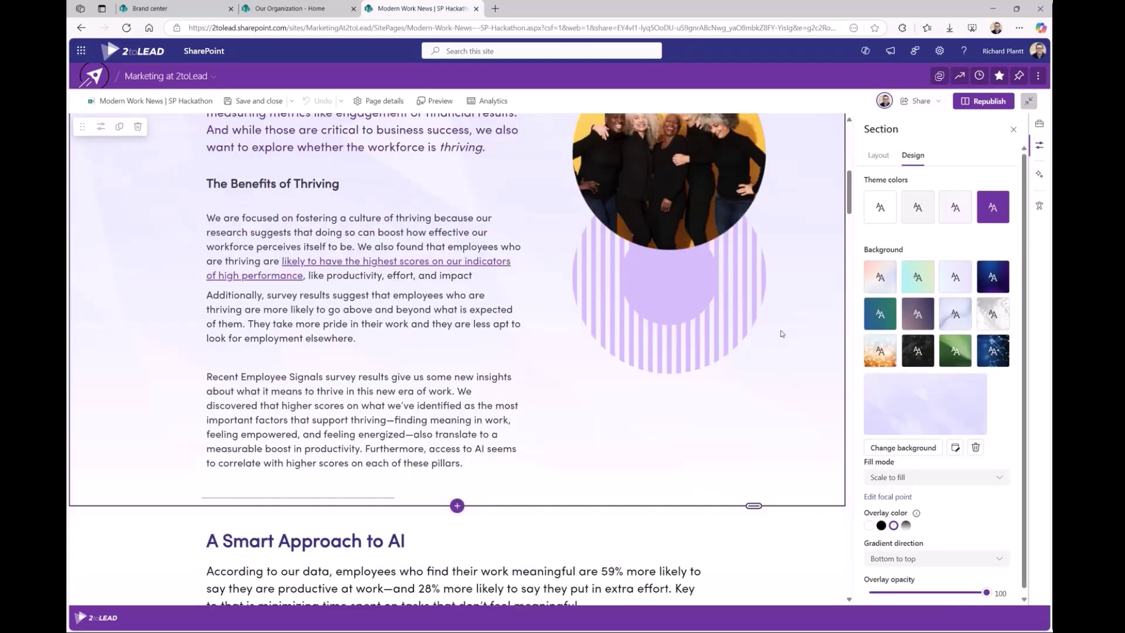
scroll(780, 331, "up", 4)
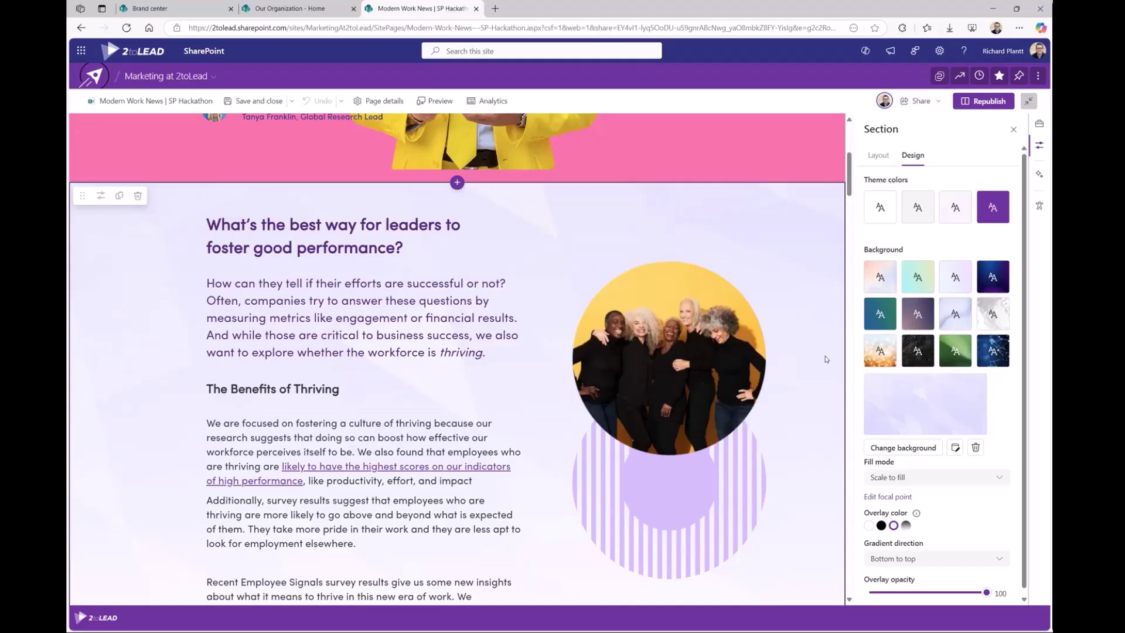
scroll(984, 526, "down", 1)
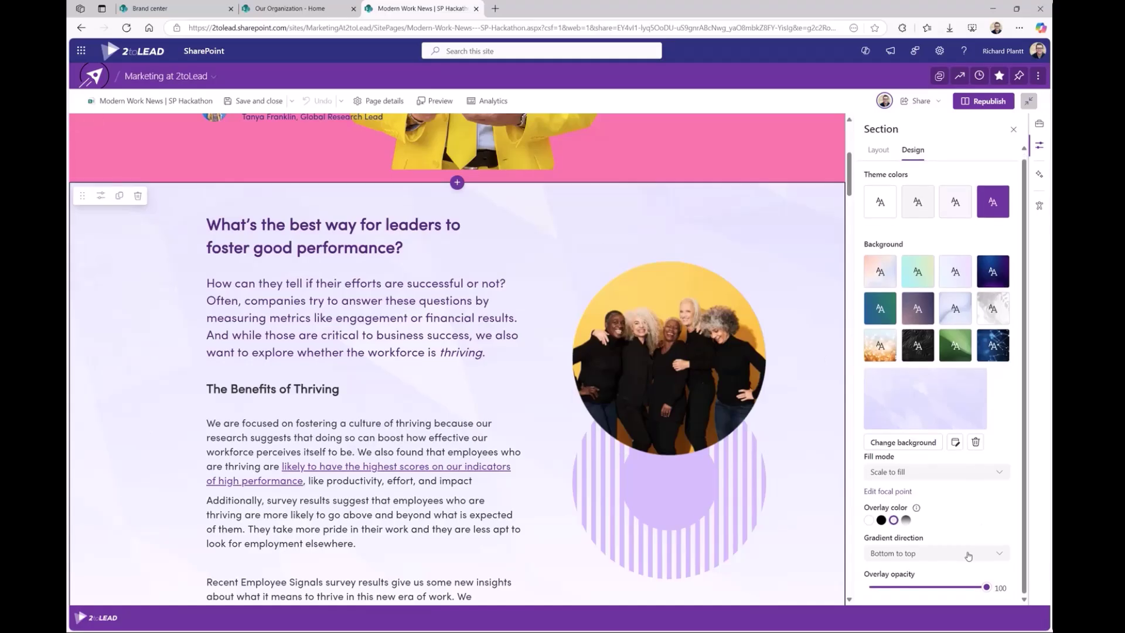
scroll(596, 326, "down", 5)
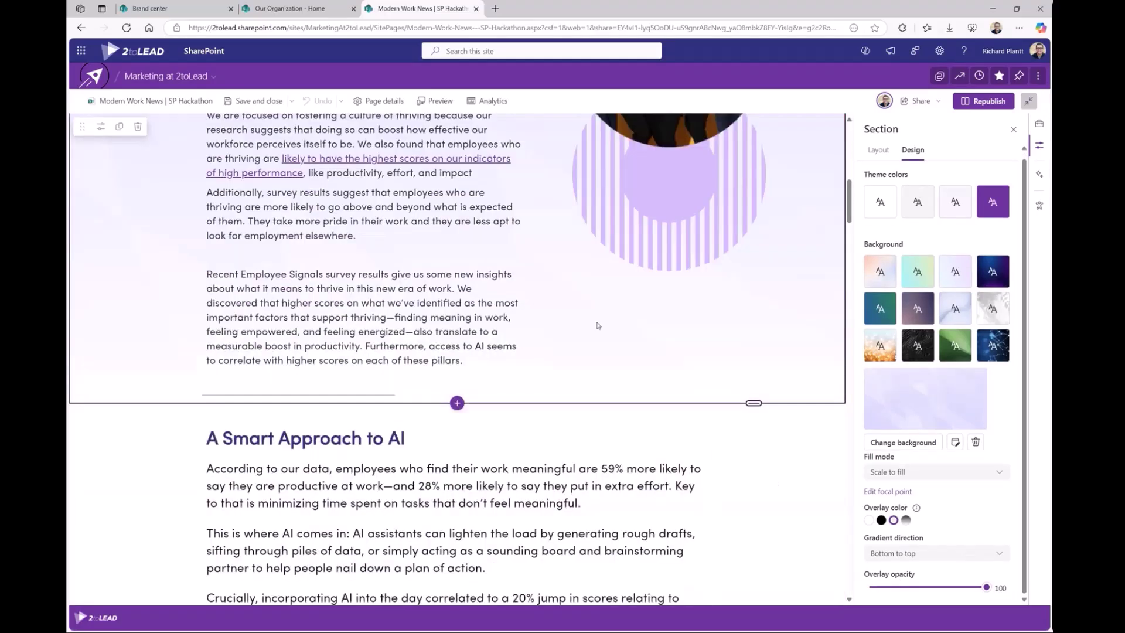
scroll(597, 325, "down", 7)
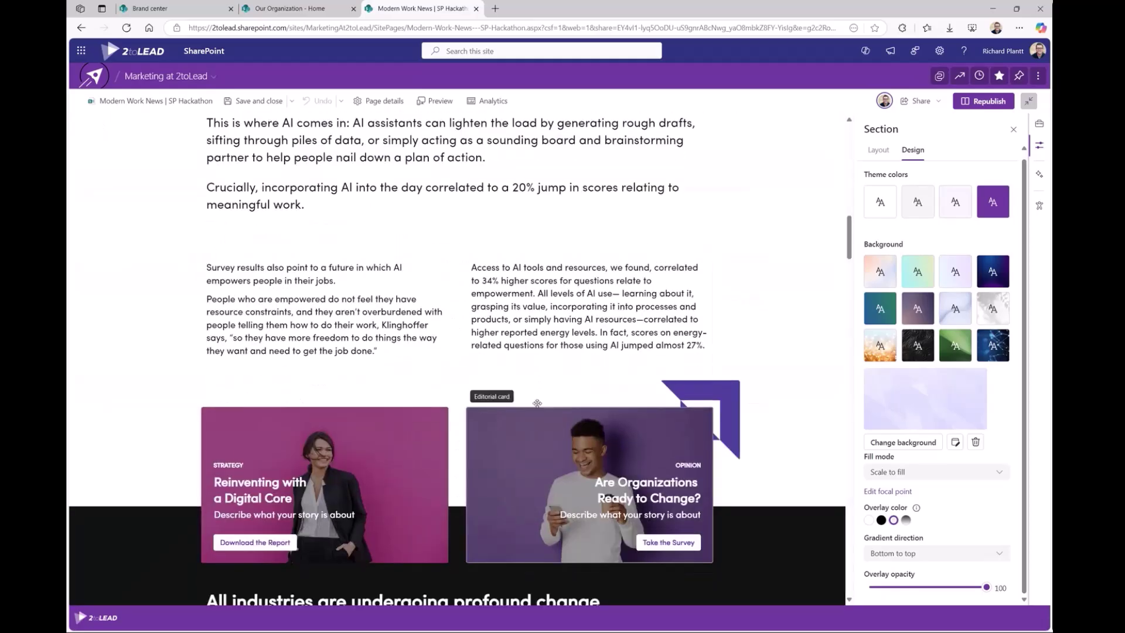
scroll(537, 403, "down", 2)
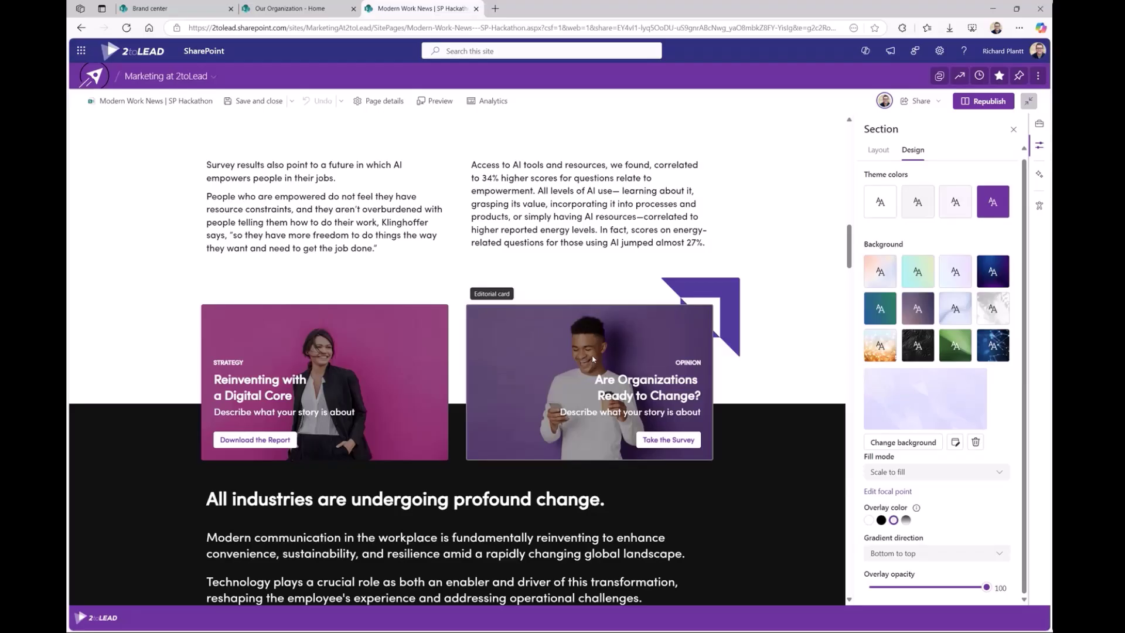
left_click(593, 359)
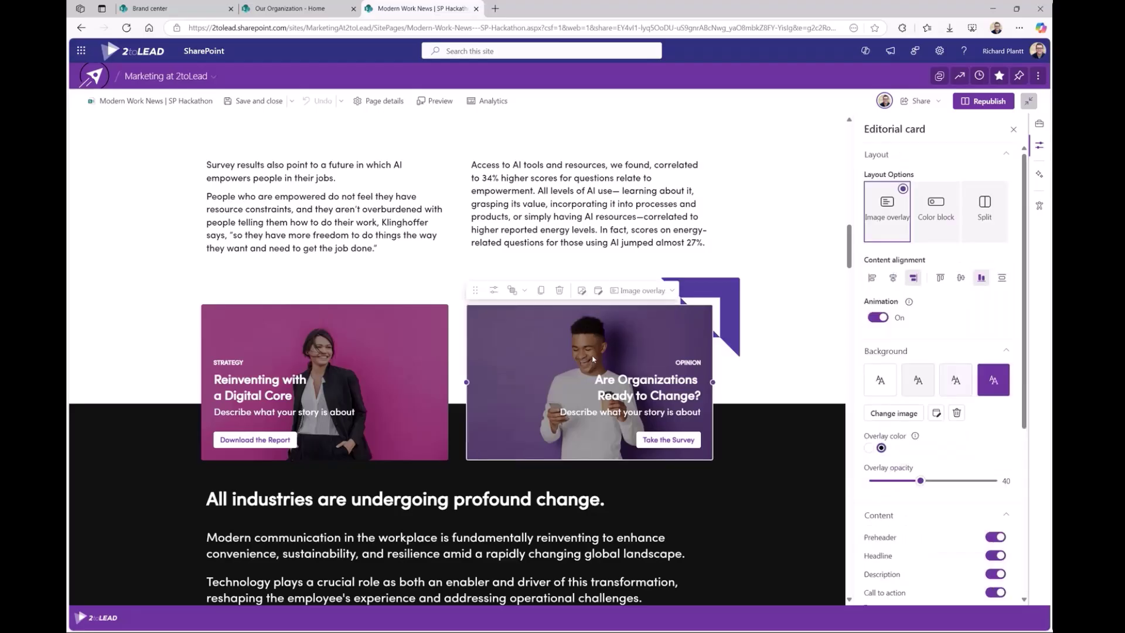
left_click(413, 350)
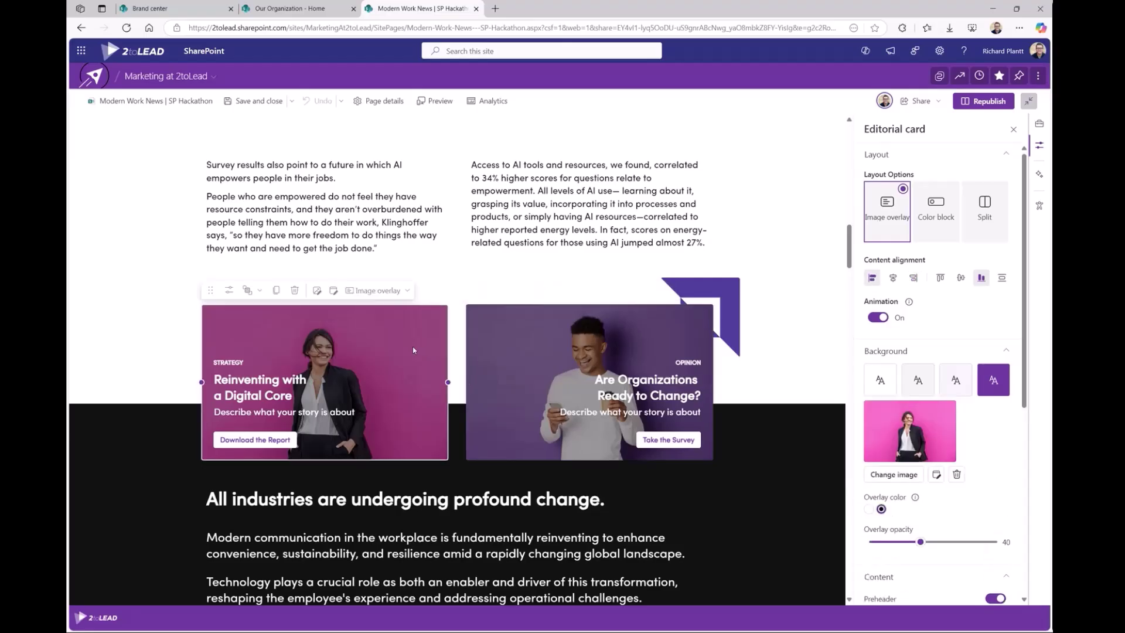
left_click(729, 298)
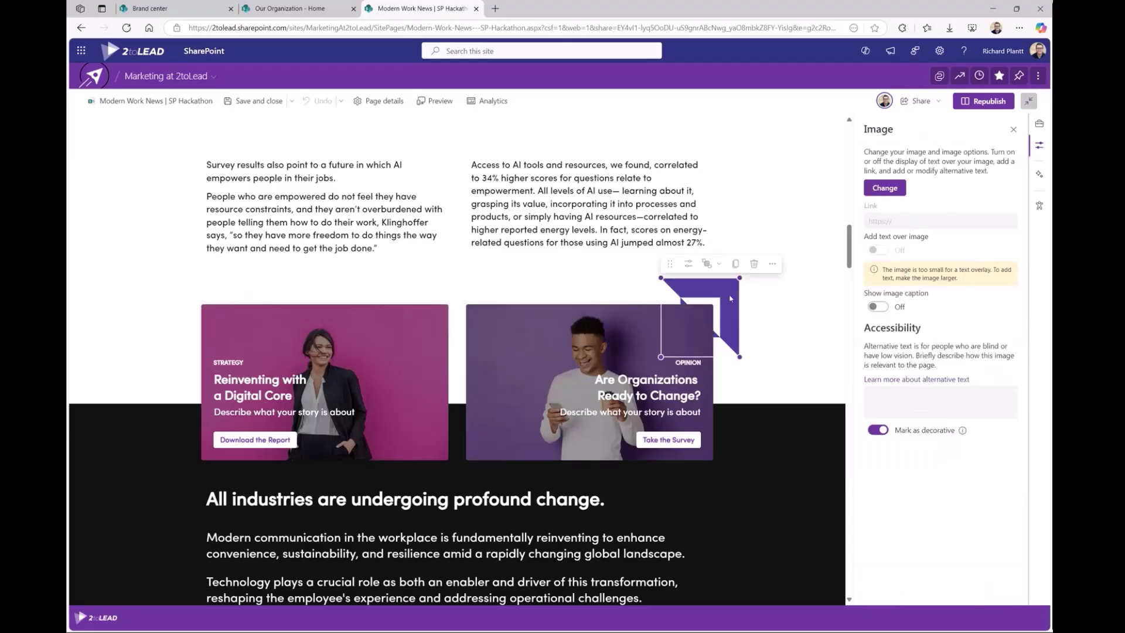
left_click(634, 329)
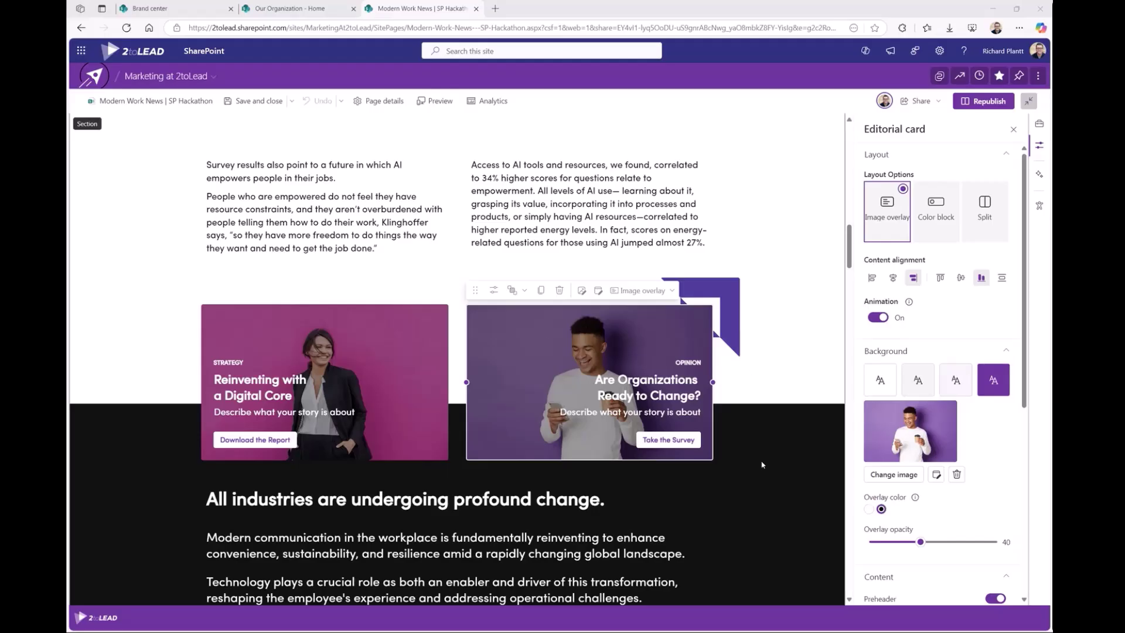
left_click(634, 498)
scroll(638, 497, "down", 2)
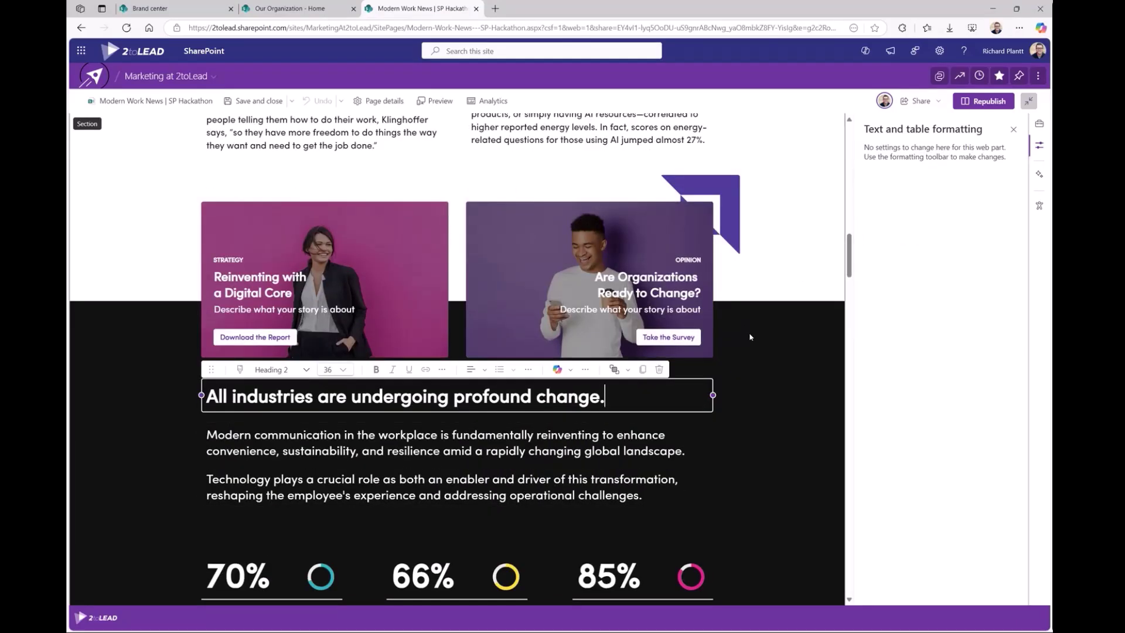
Check the dark section's paragraph and 85%, 66%, 70% ring images, then select the purple quote block
left_click(667, 448)
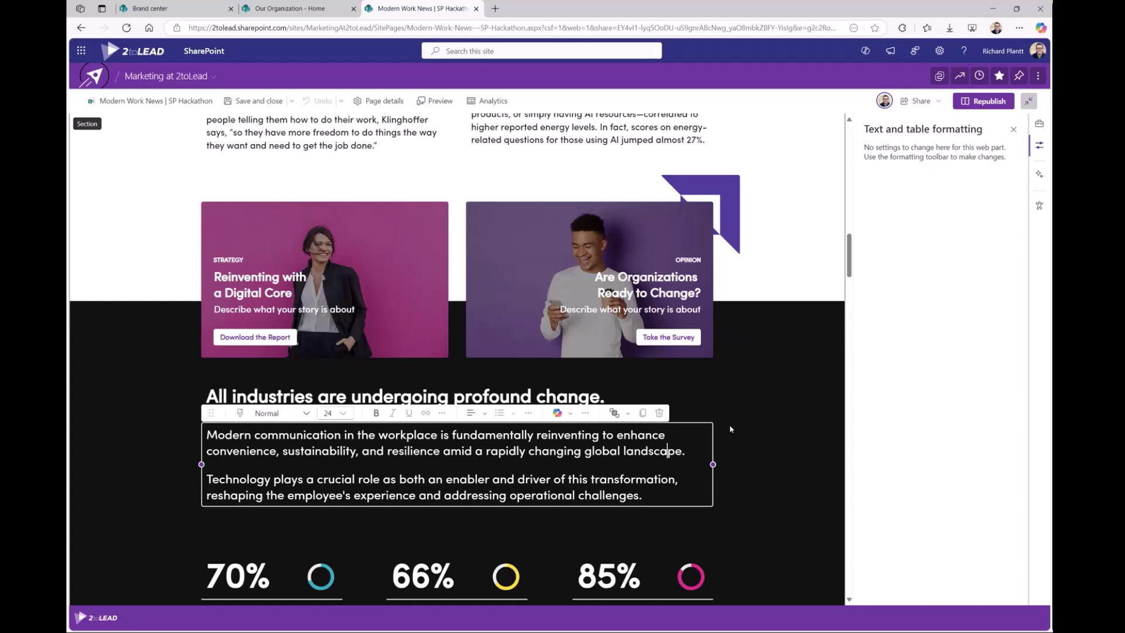
scroll(730, 428, "down", 3)
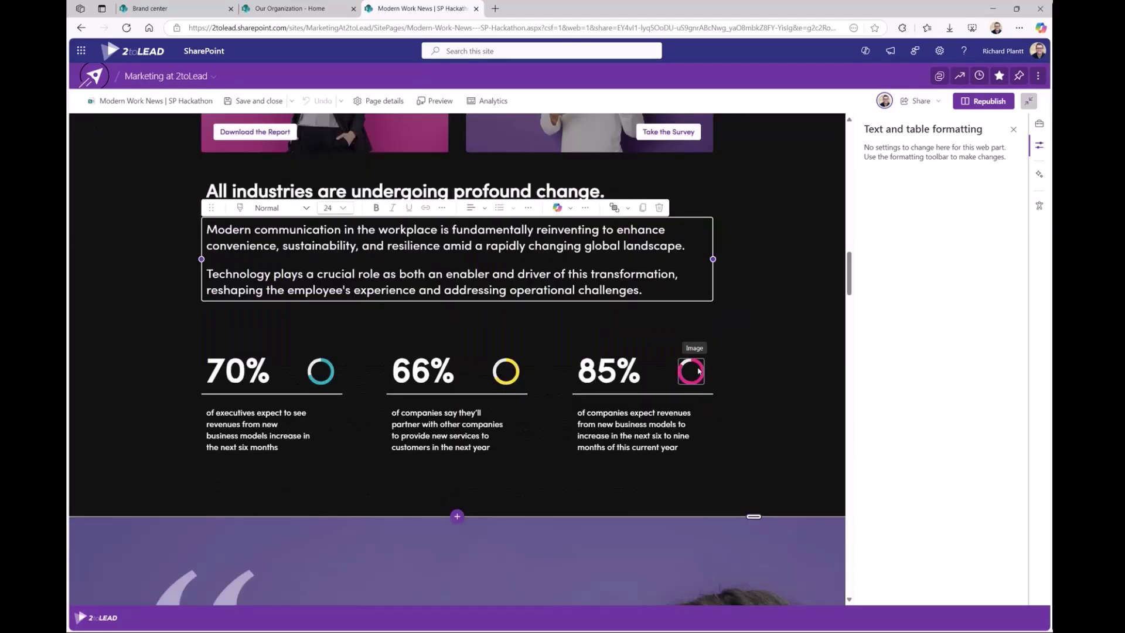
left_click(697, 370)
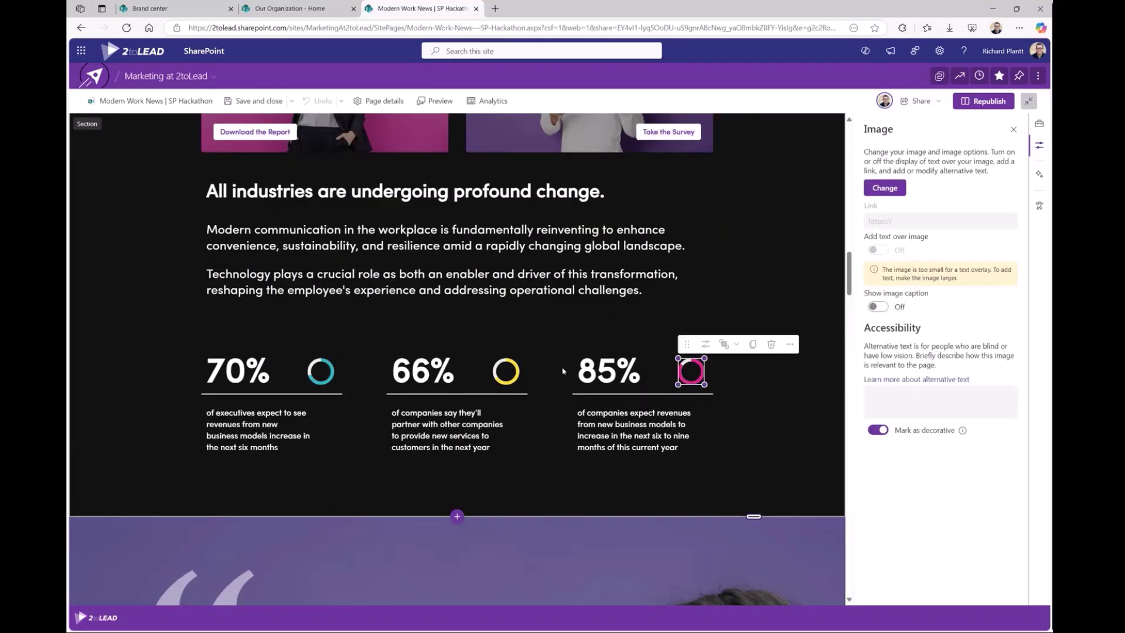
left_click(506, 371)
left_click(314, 365)
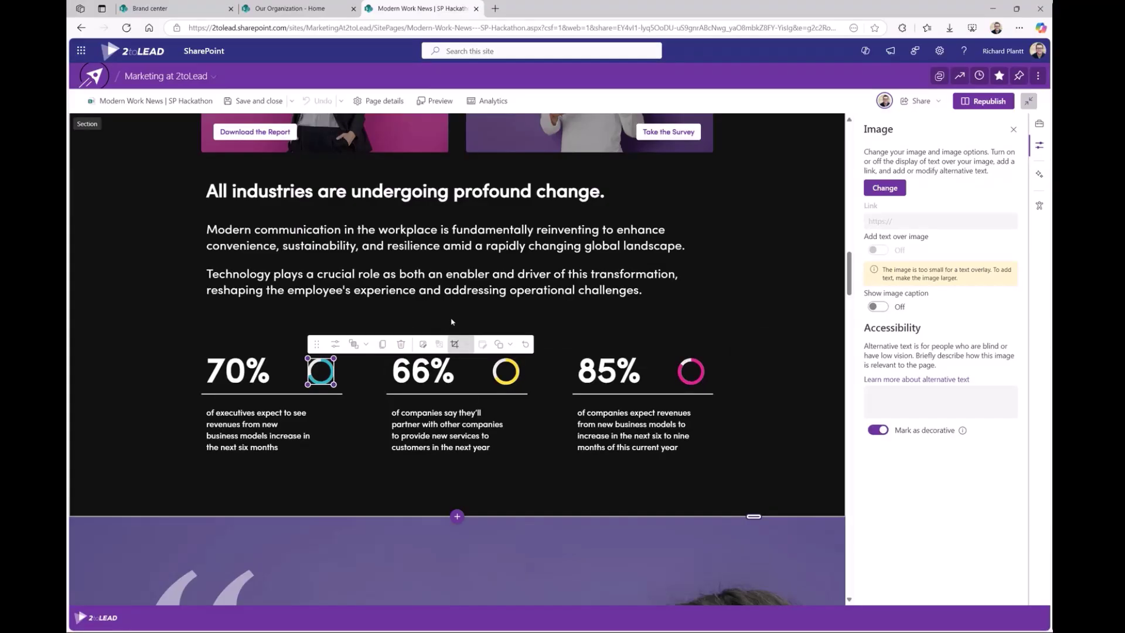
scroll(451, 321, "down", 5)
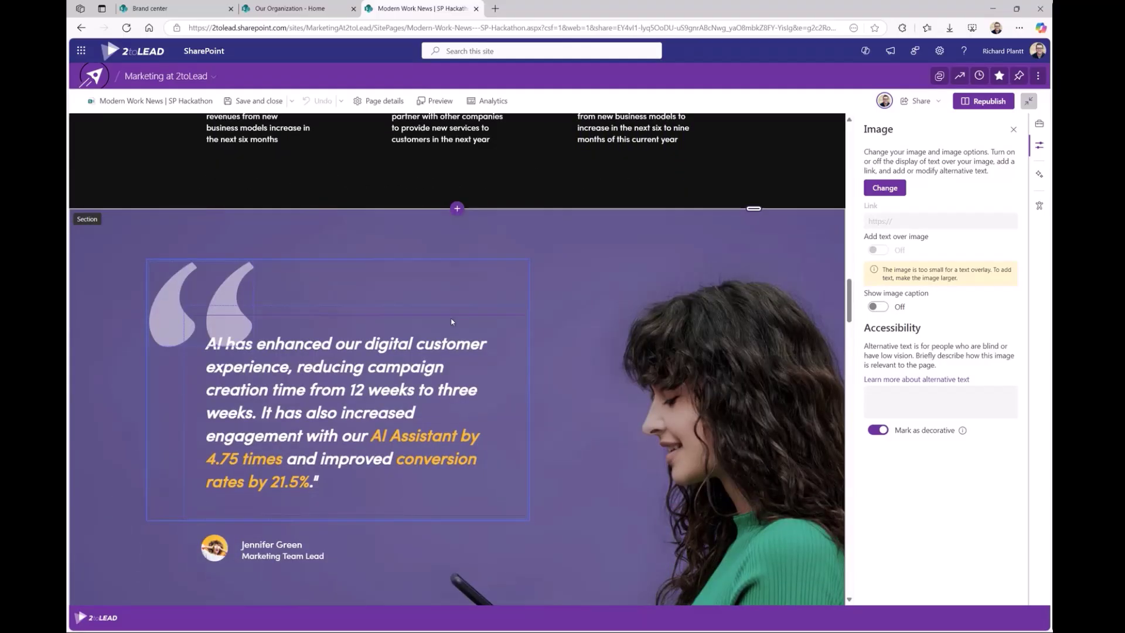
left_click(466, 340)
Inspect the quotation-mark image and quote text, then show the purple section's Top to bottom reflow settings
scroll(591, 346, "down", 3)
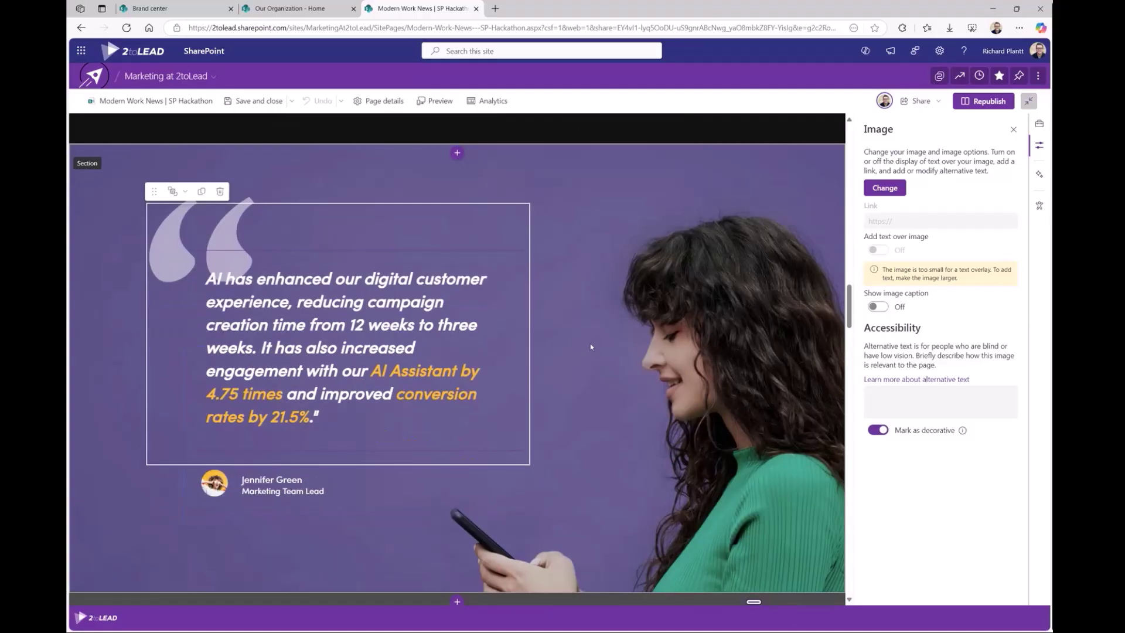
scroll(590, 346, "down", 3)
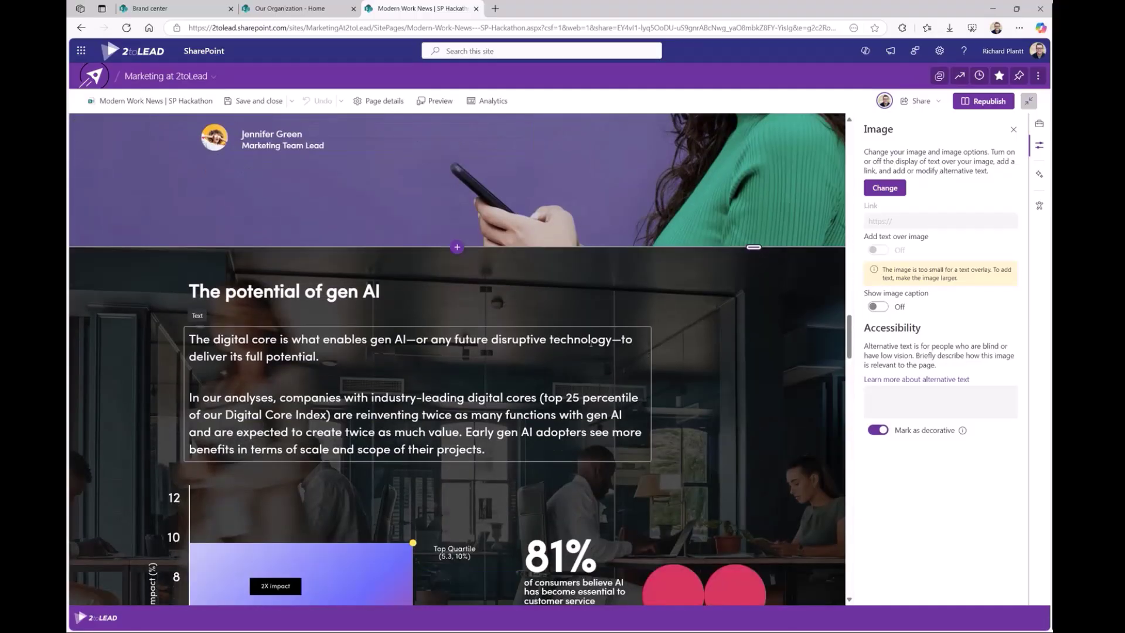
scroll(591, 342, "up", 6)
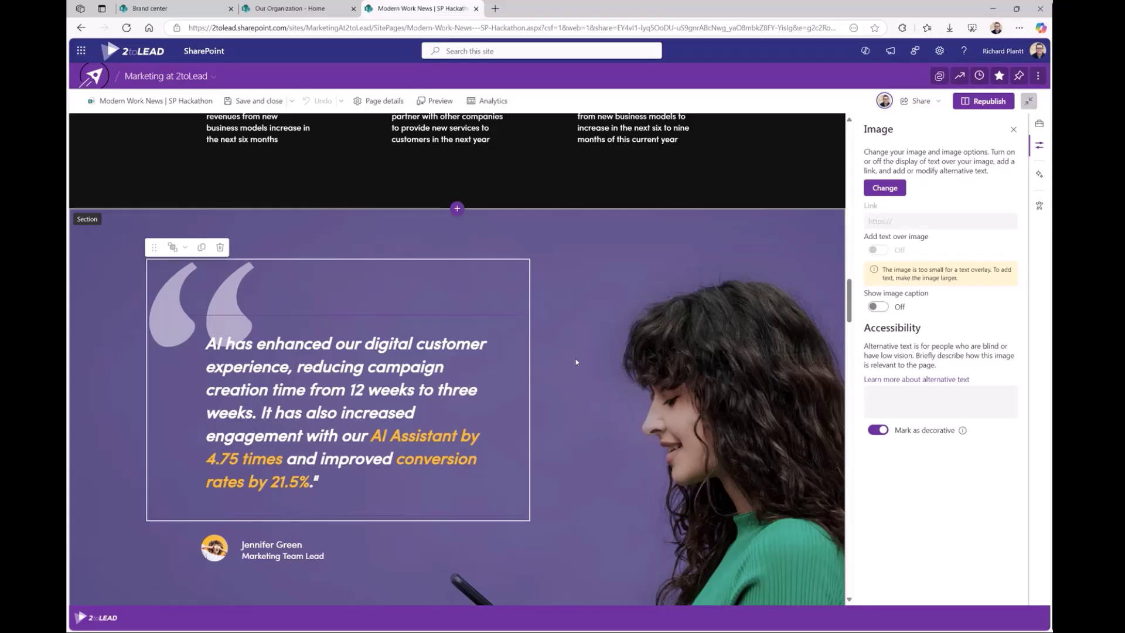
left_click(218, 282)
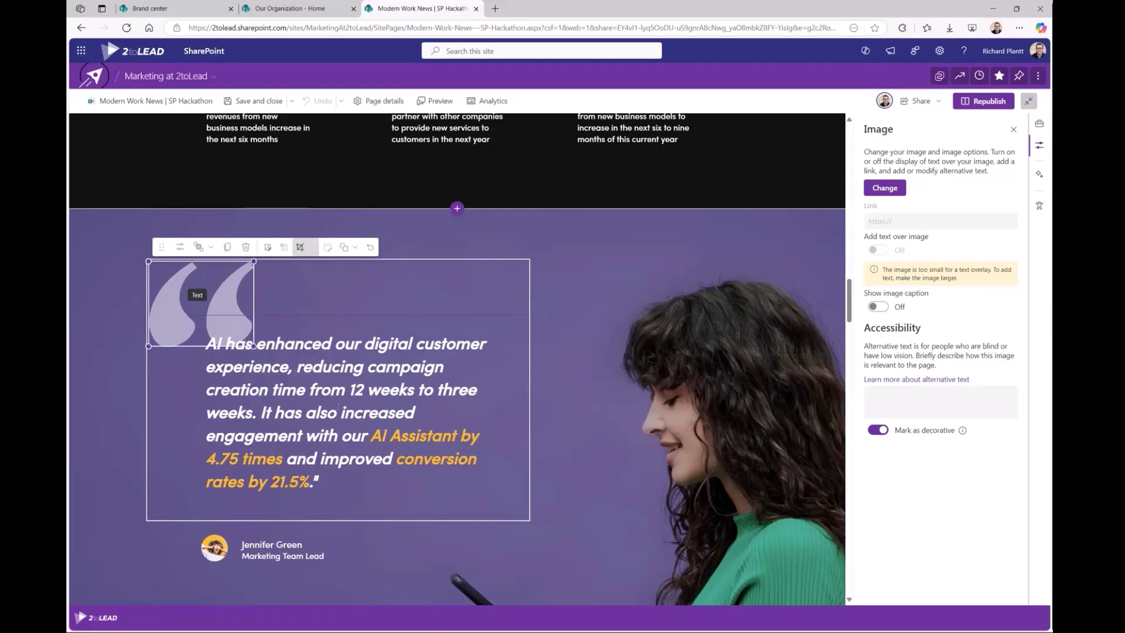
left_click(337, 406)
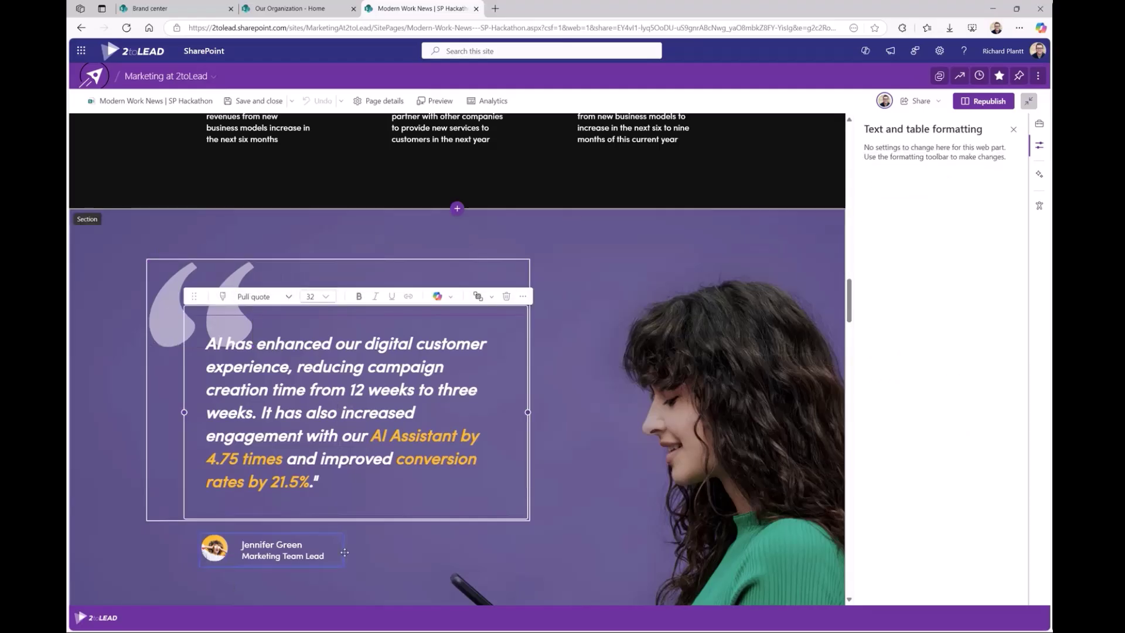
scroll(390, 521, "down", 2)
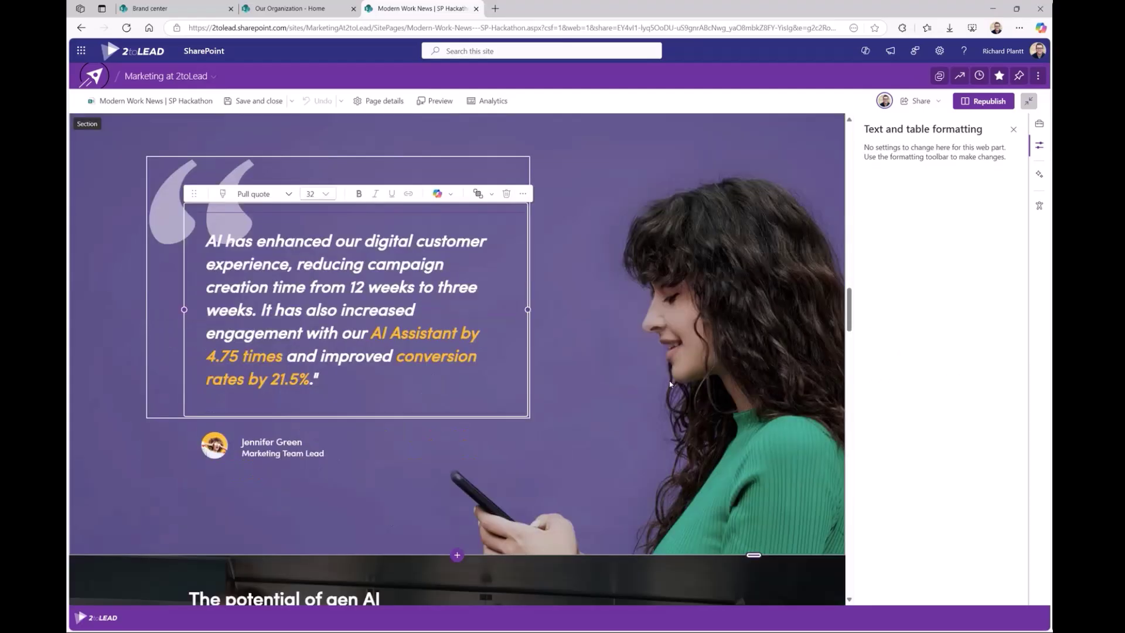
left_click(451, 414)
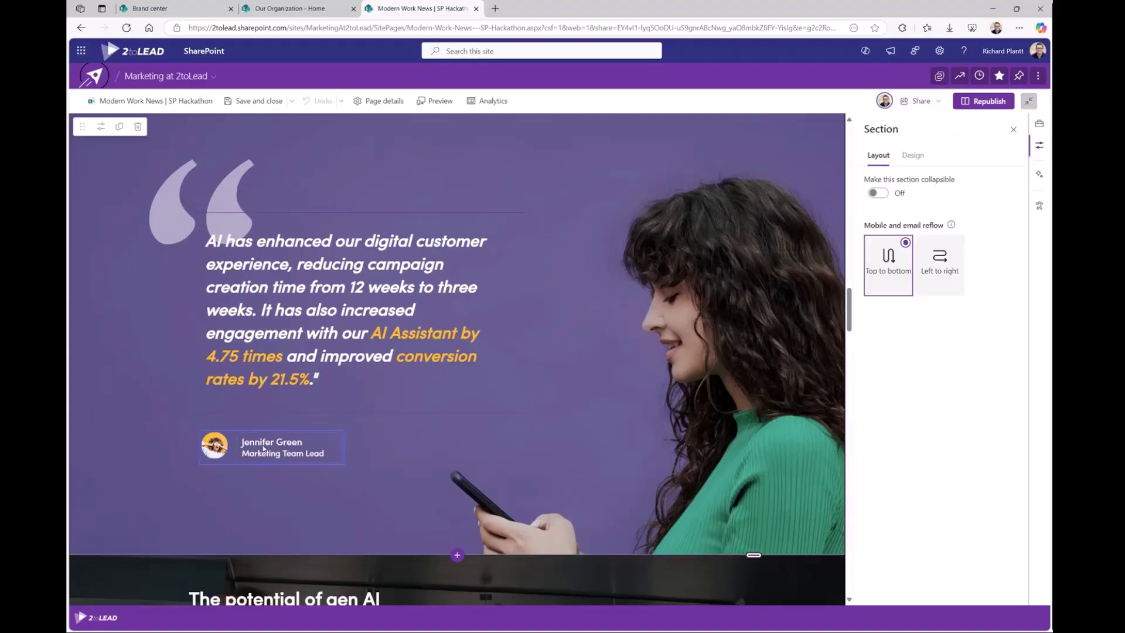
Check the alt text of the Marketing donut image and the 81% graphic
scroll(463, 417, "down", 5)
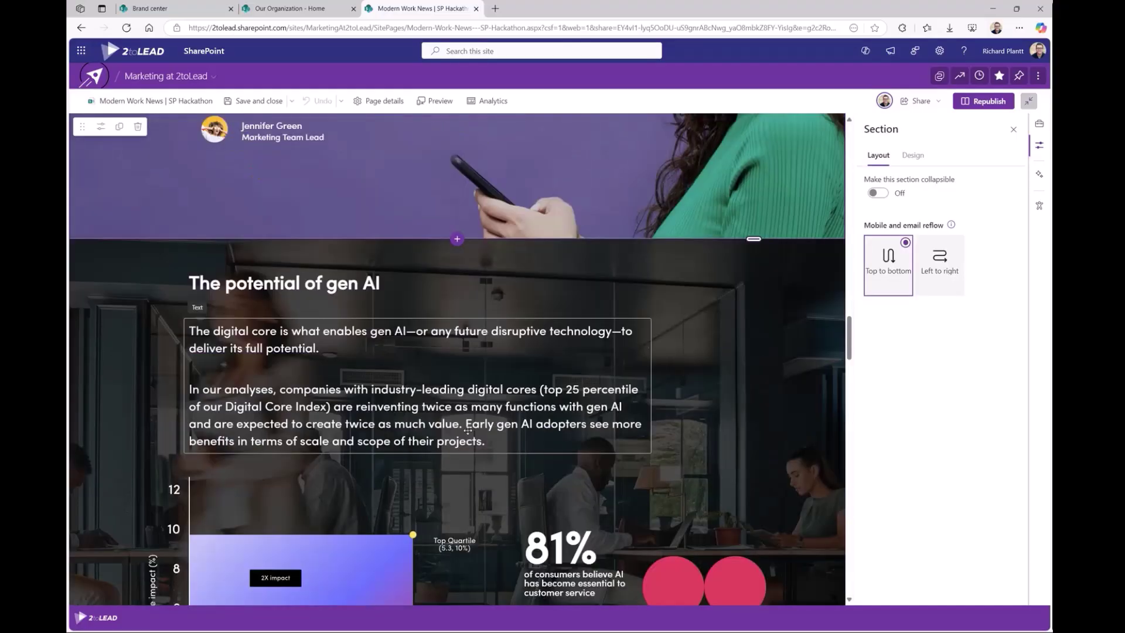
scroll(467, 430, "down", 5)
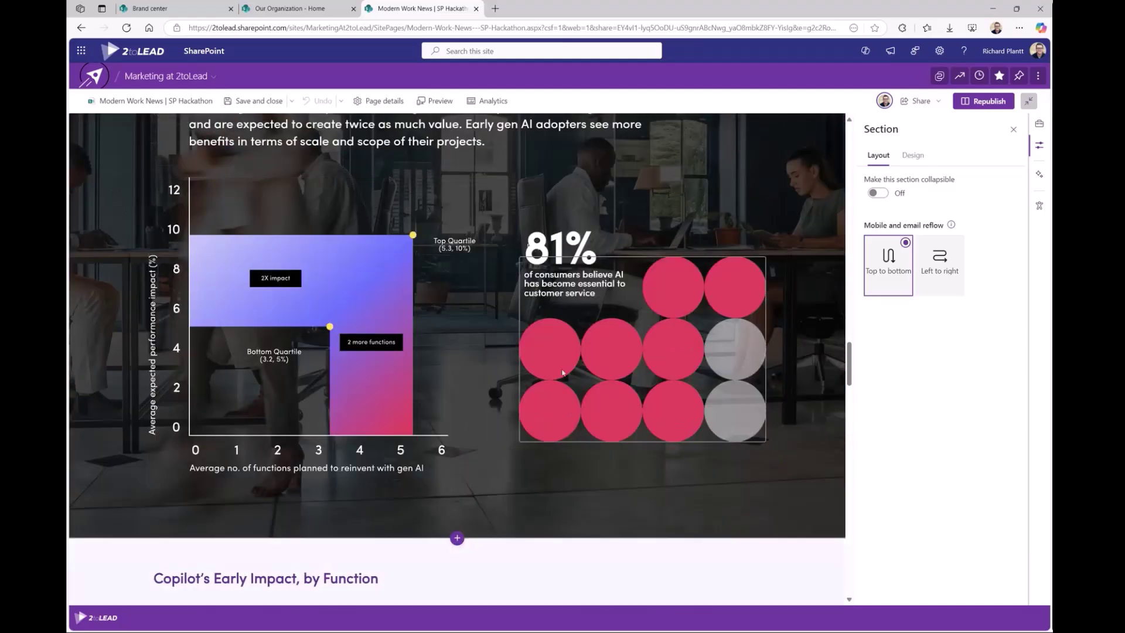
scroll(563, 373, "down", 5)
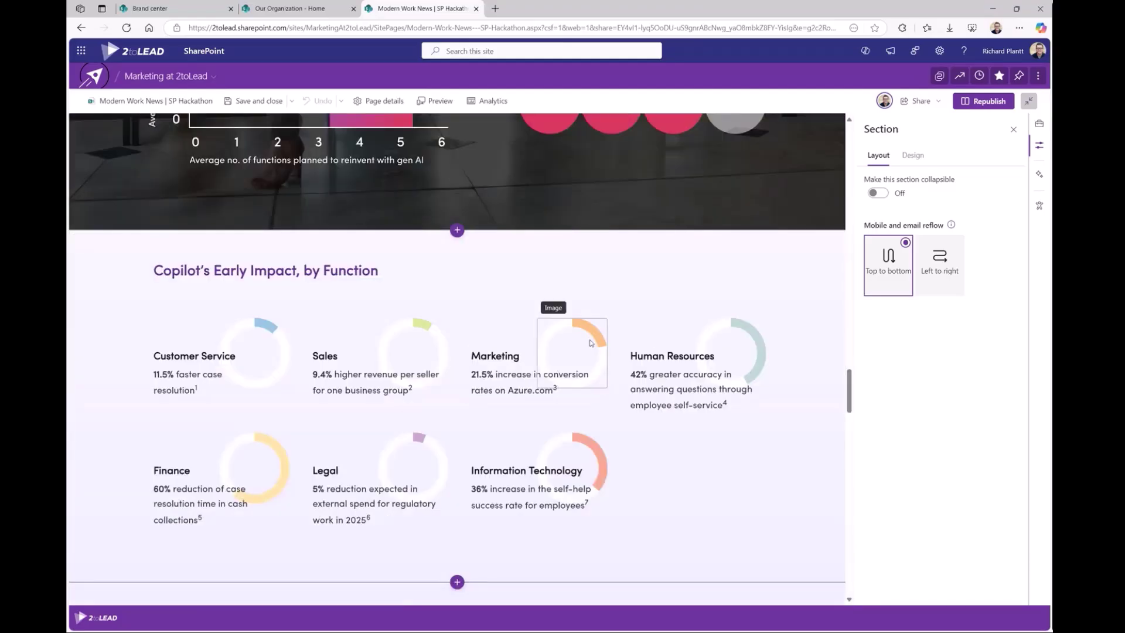
left_click(590, 333)
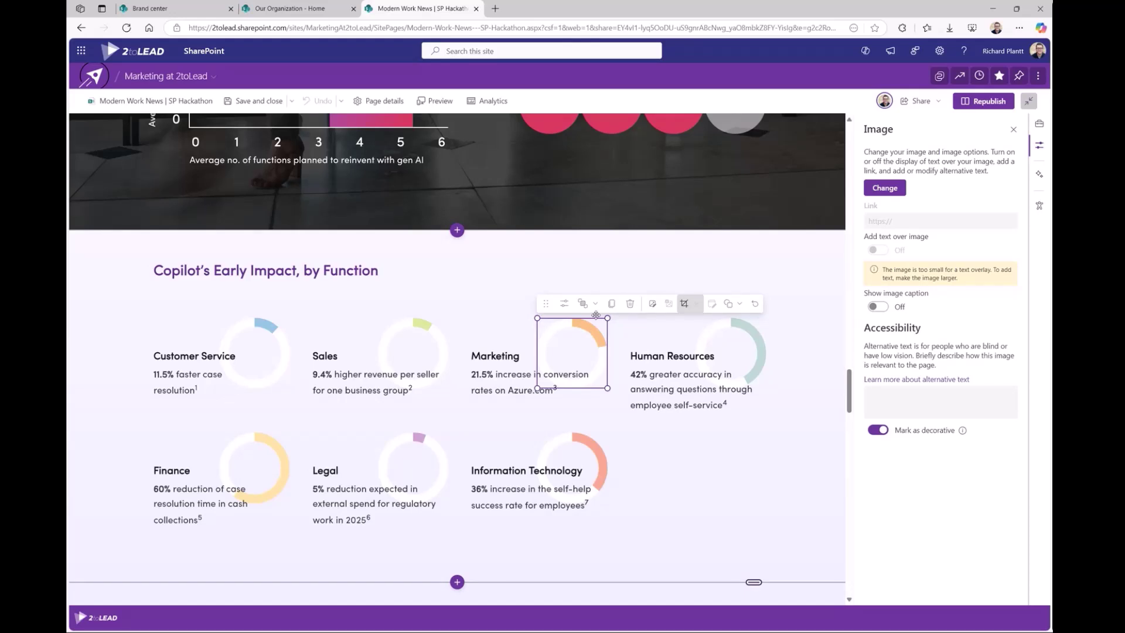
scroll(597, 310, "up", 3)
left_click(629, 257)
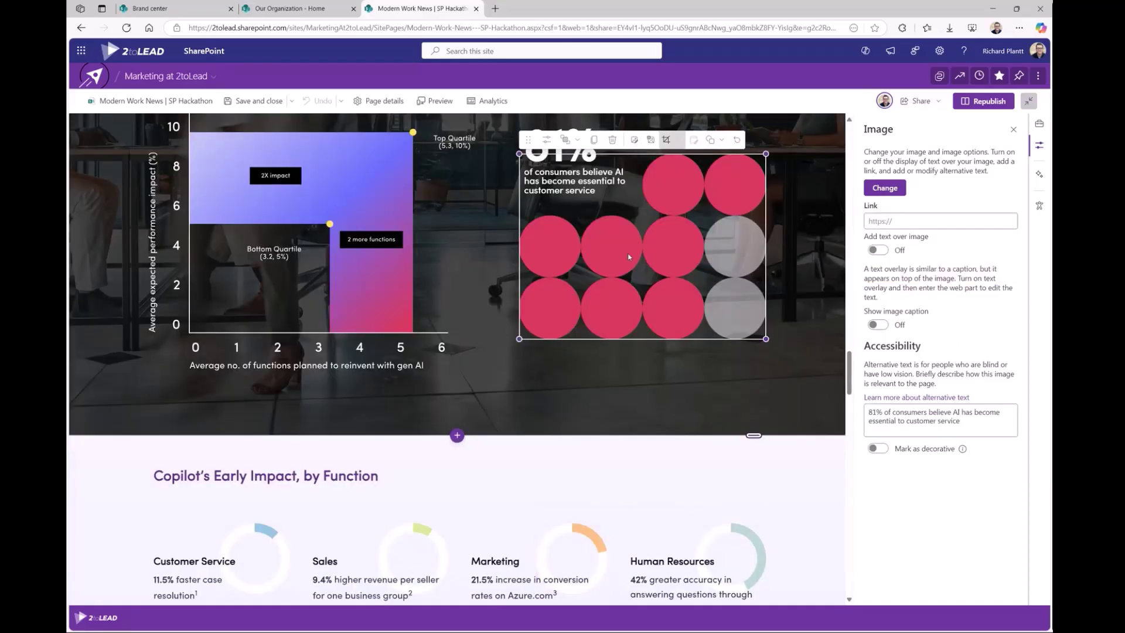
Select the yellow section's heading and continue down to the 'Changing how people work together' cards
scroll(644, 245, "down", 10)
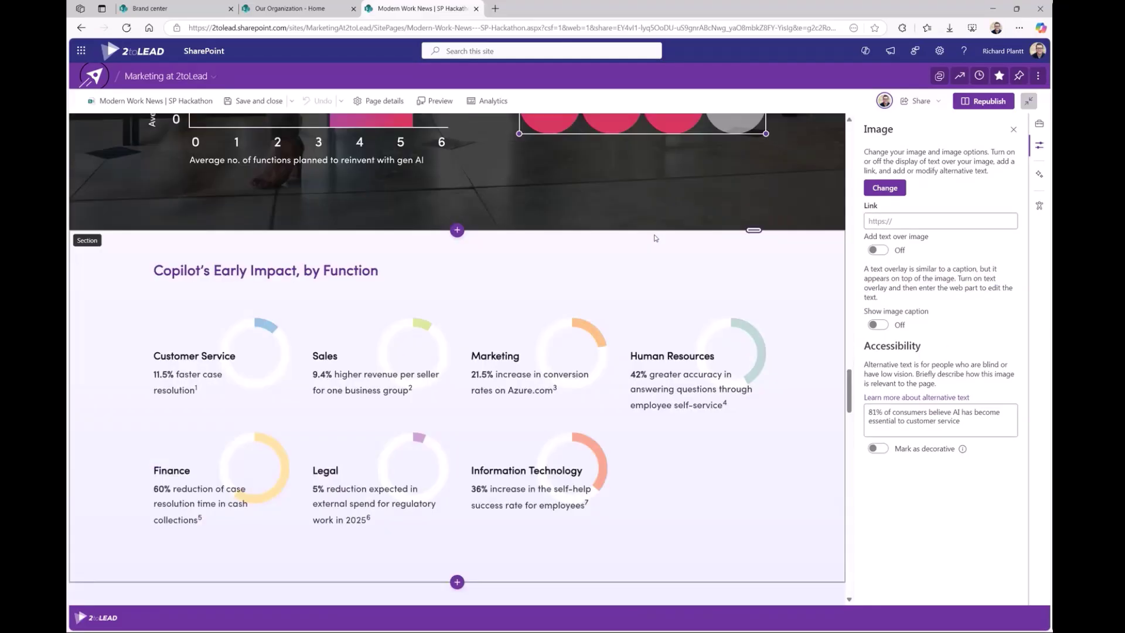
scroll(659, 241, "down", 2)
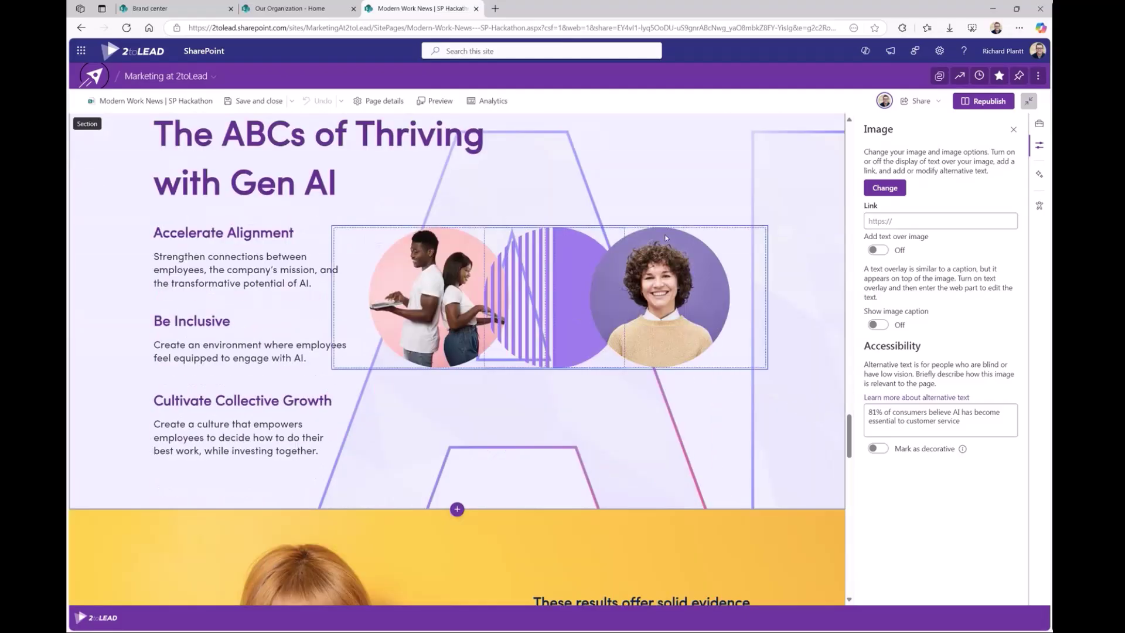
scroll(666, 237, "down", 6)
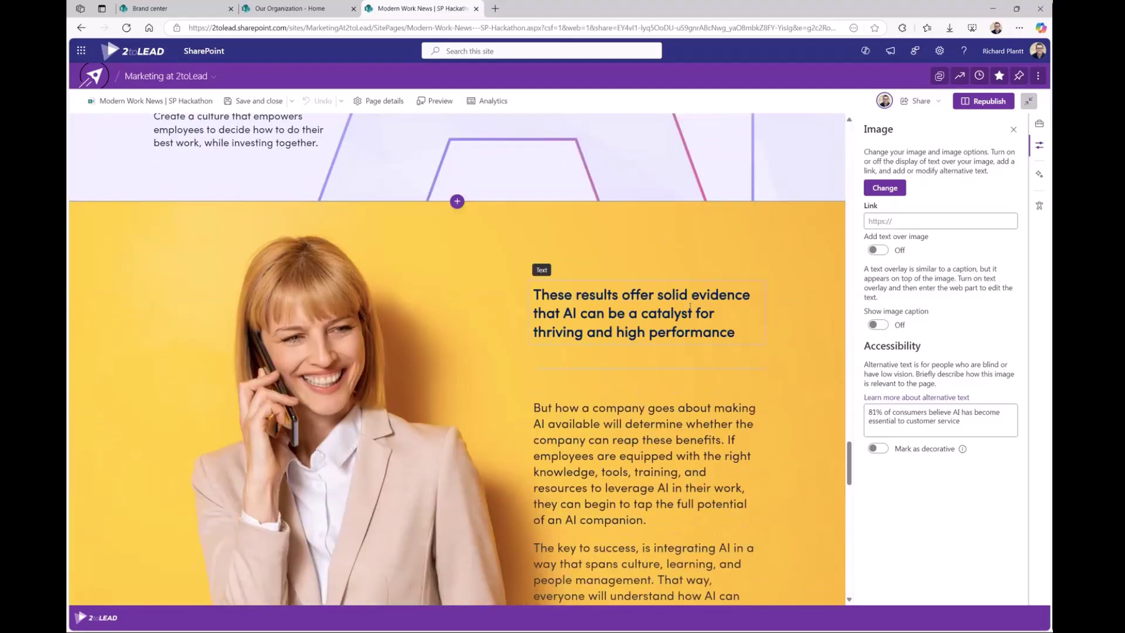
left_click(690, 307)
scroll(667, 273, "down", 2)
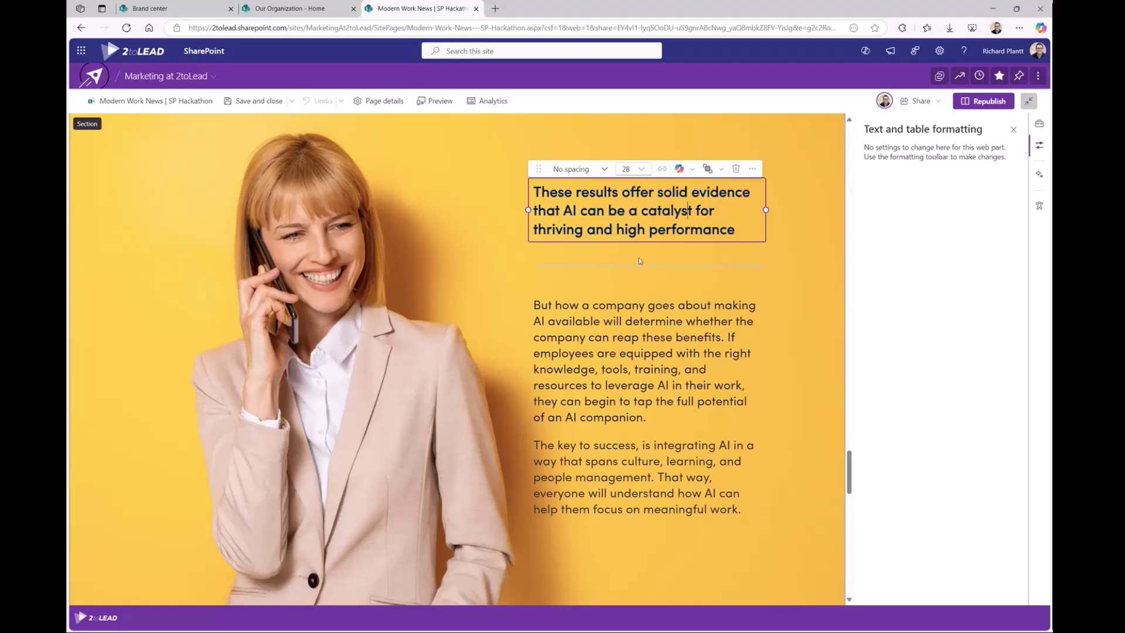
scroll(639, 256, "down", 2)
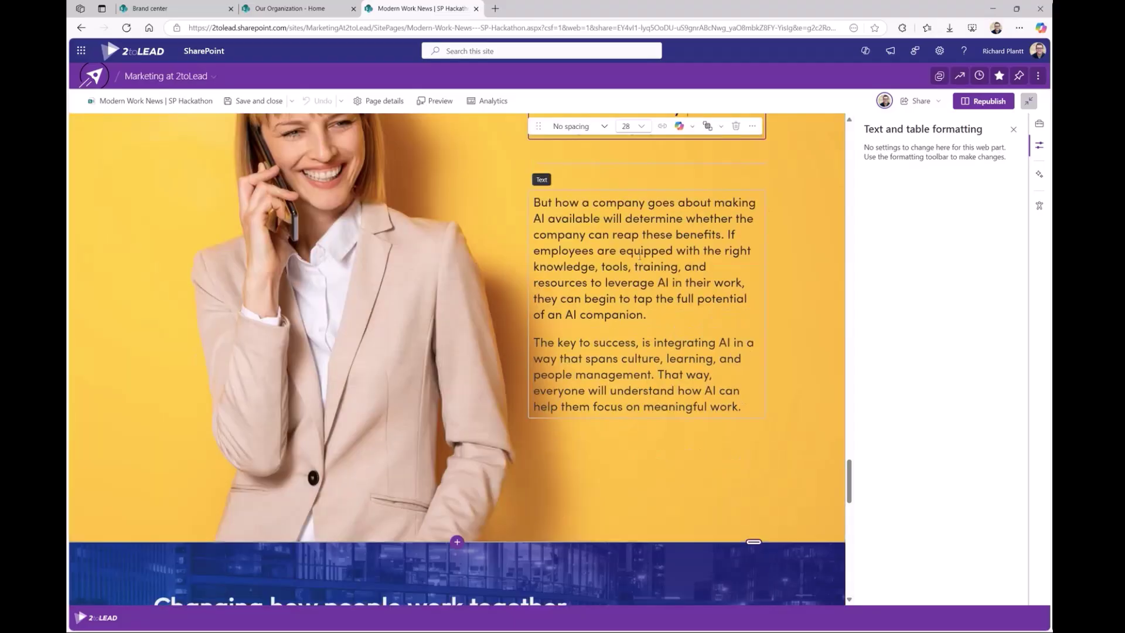
scroll(639, 256, "down", 6)
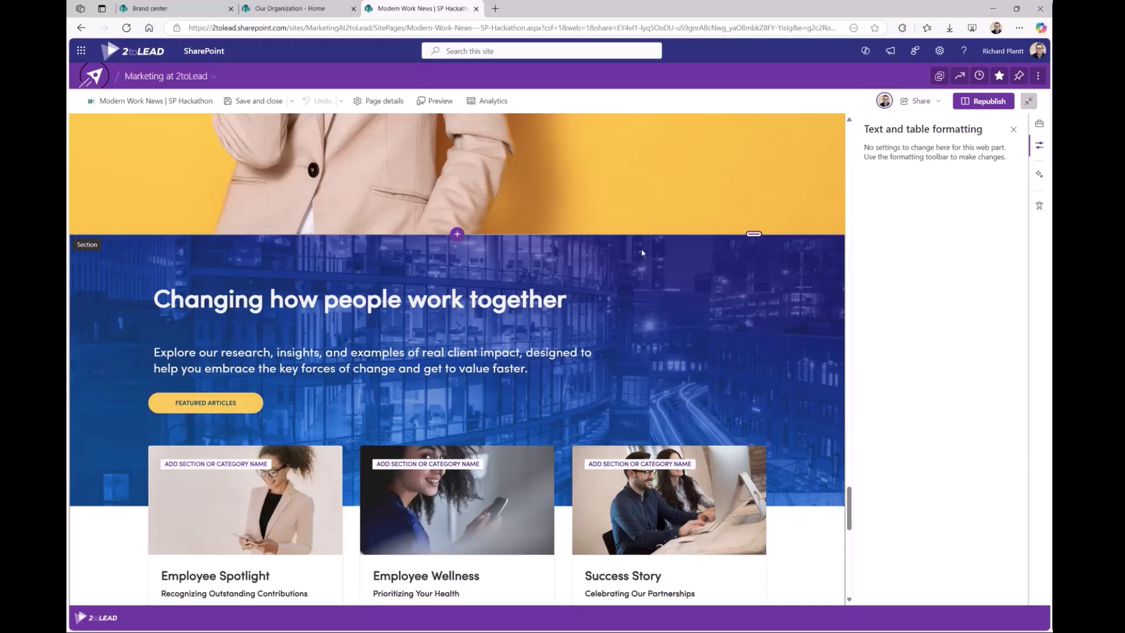
scroll(652, 242, "down", 4)
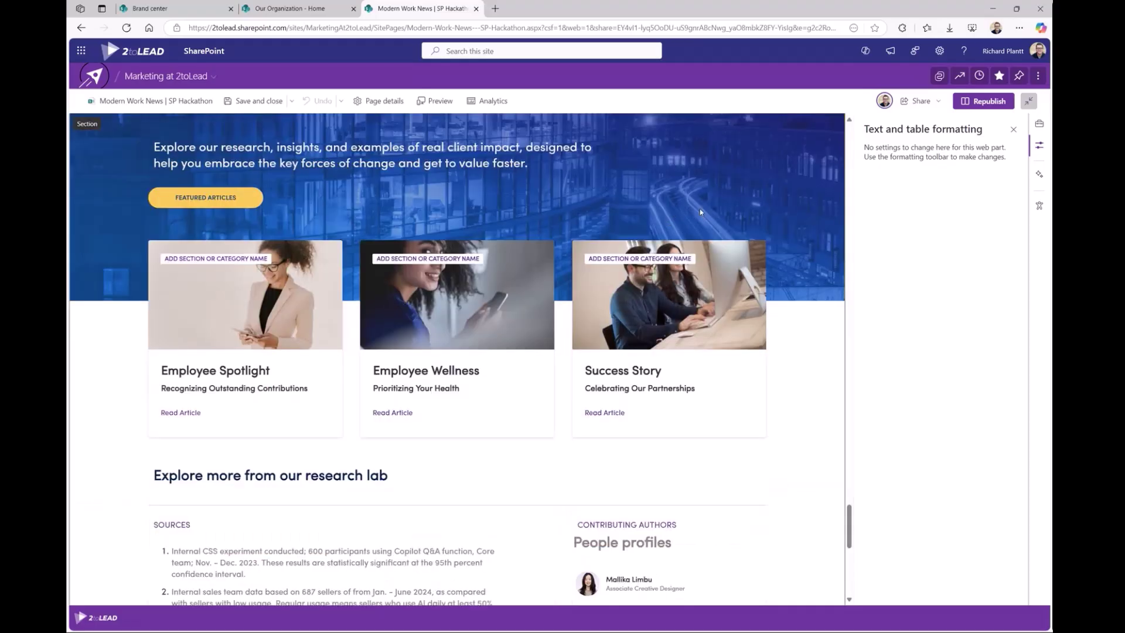
Show the Success Story card's settings: Split layout, animation on, headline and description shown
left_click(706, 250)
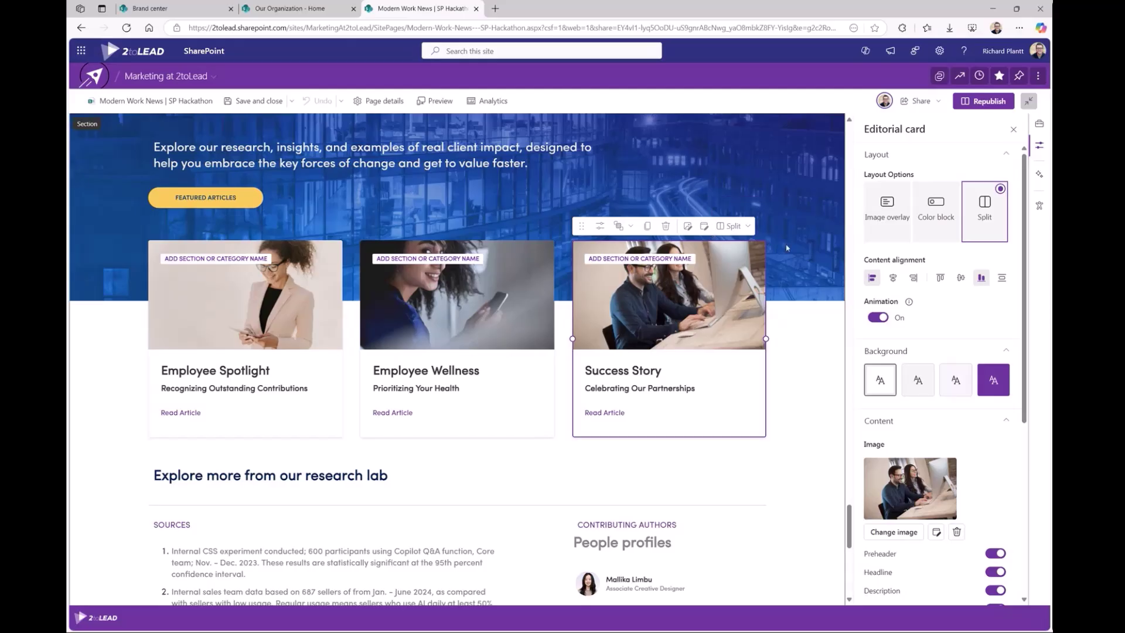
scroll(785, 248, "down", 2)
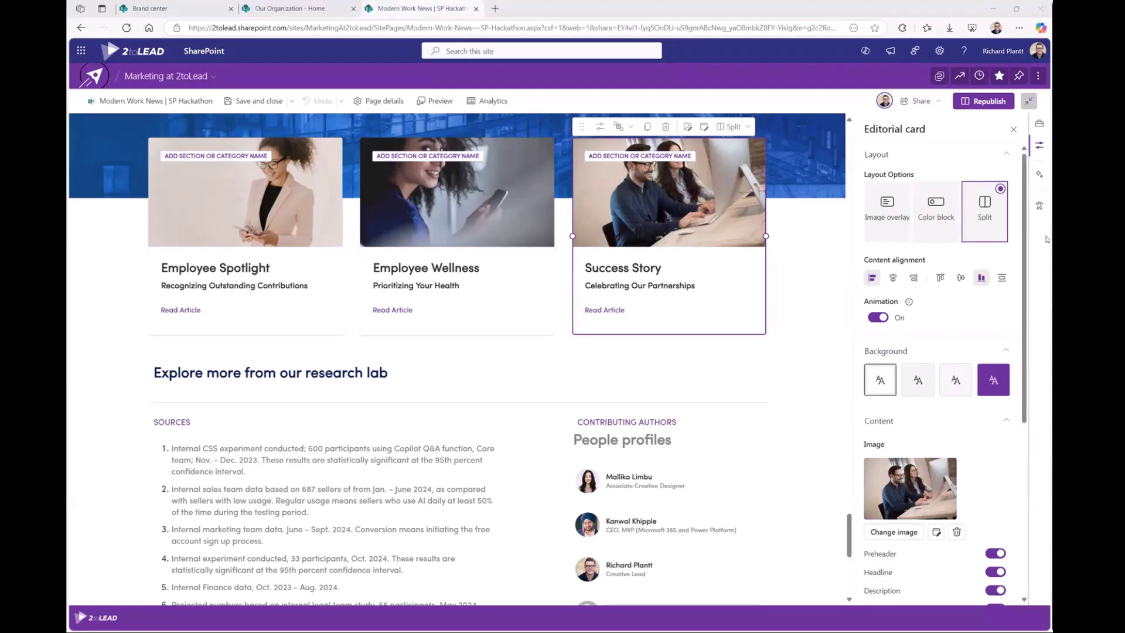
Review the Accessibility assistant's text contrast and missing alt text issues, then republish the Modern Work News article
left_click(1040, 206)
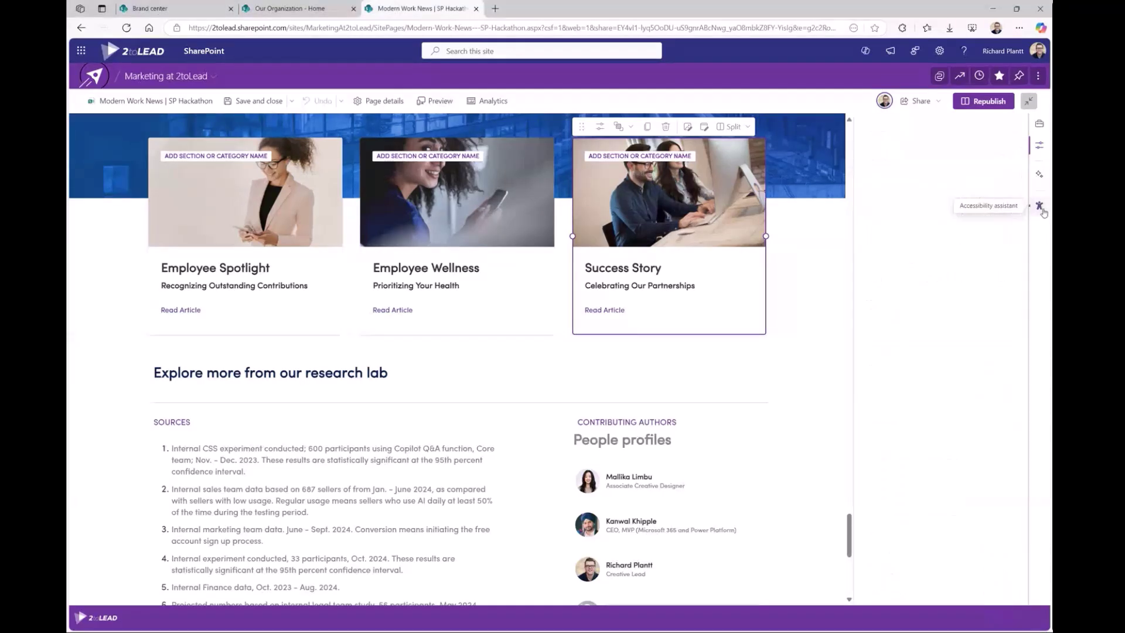
left_click(1042, 211)
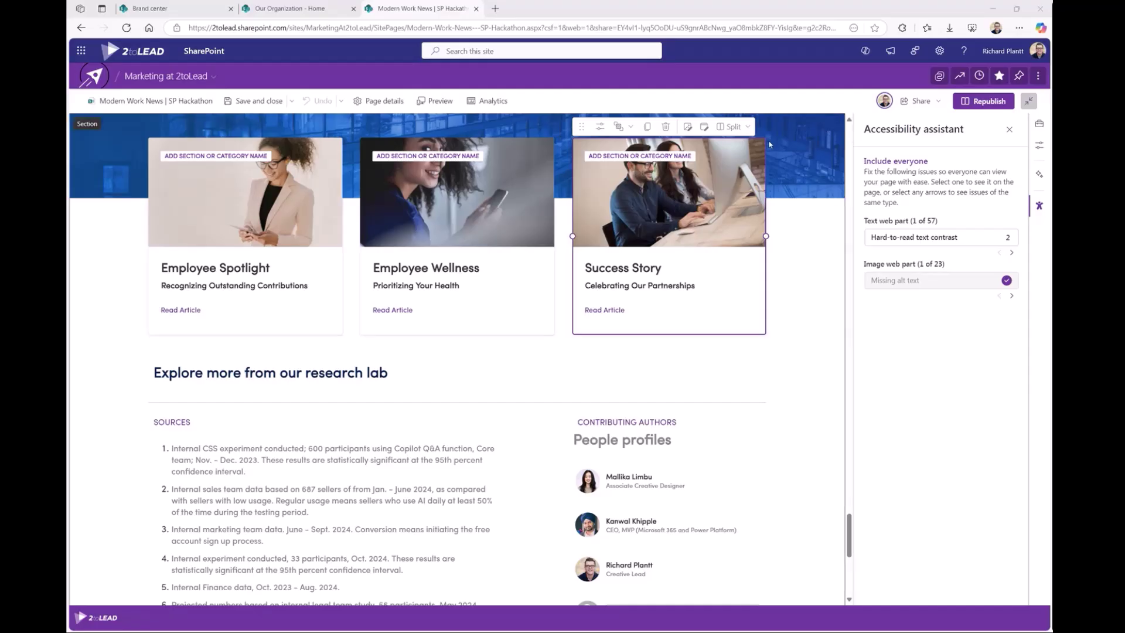
left_click(970, 111)
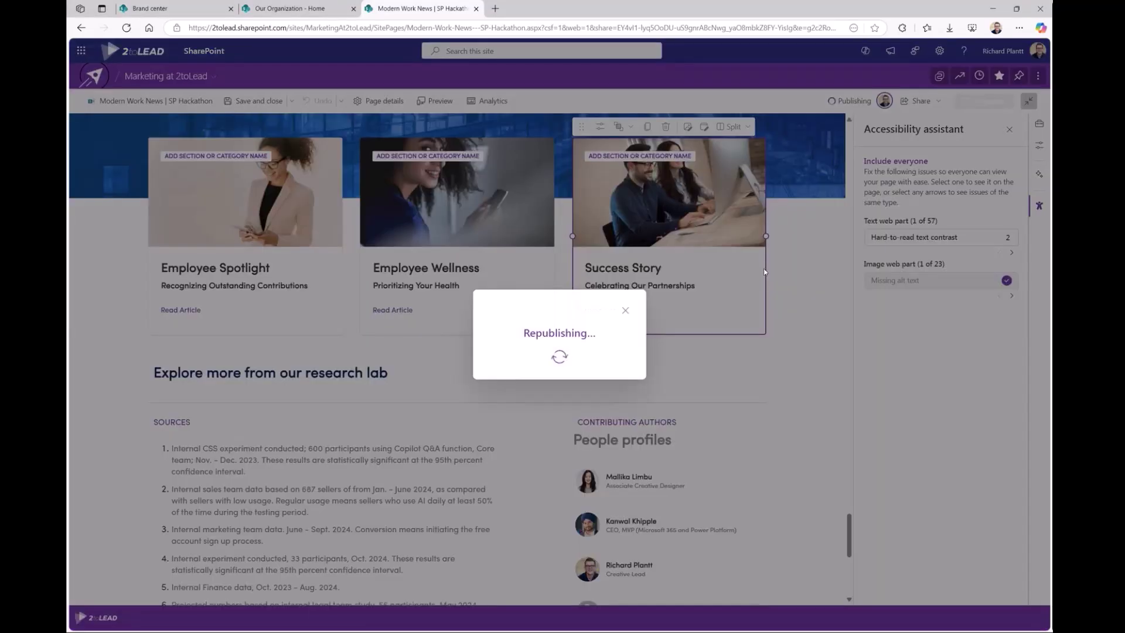